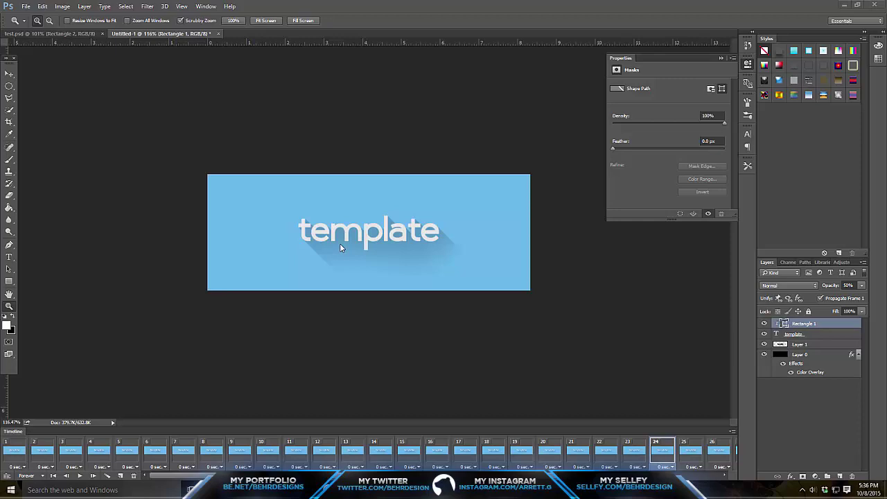
Play the existing animation from the first frame, then stop it.
click(19, 453)
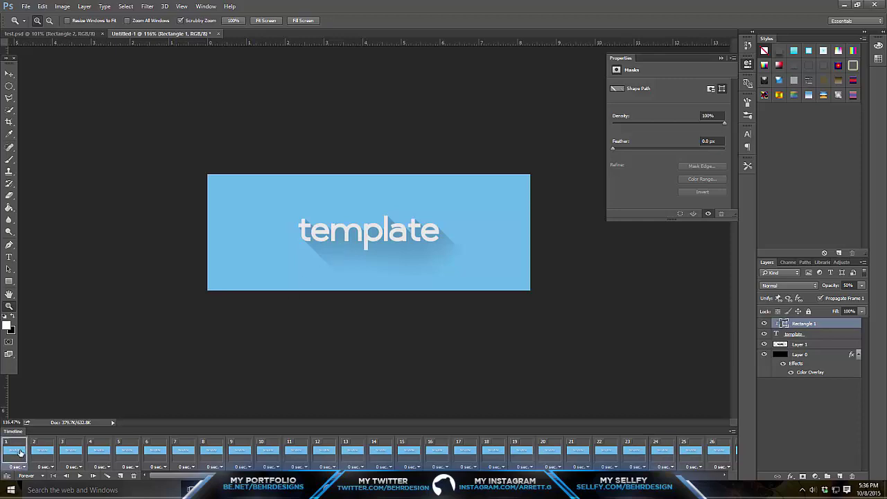
click(79, 476)
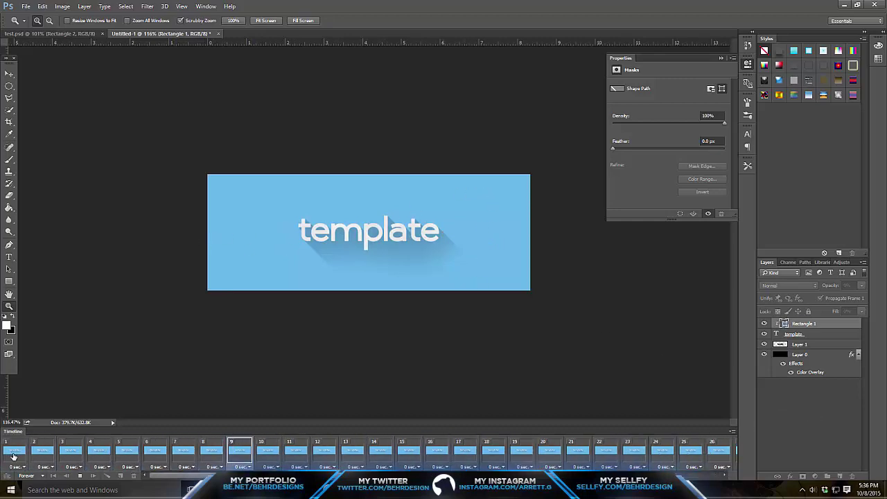
click(80, 476)
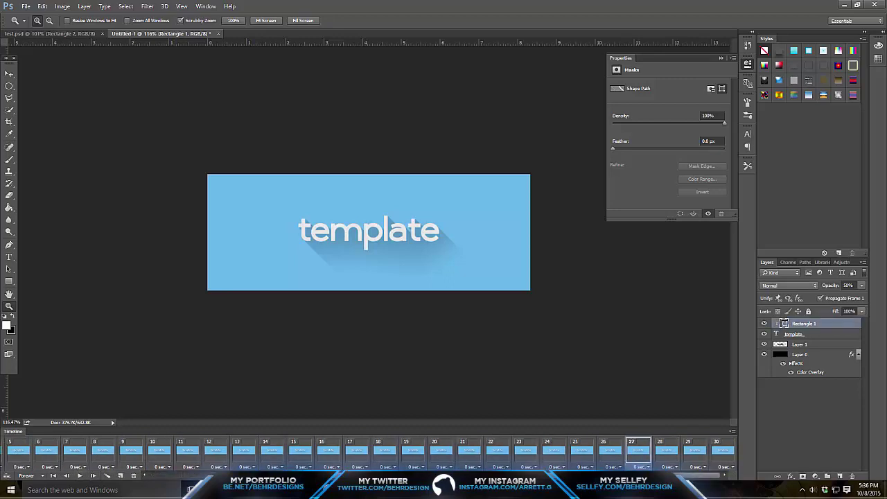
Select animation frames 1 through 30 and delete them, confirming with Yes.
click(719, 451)
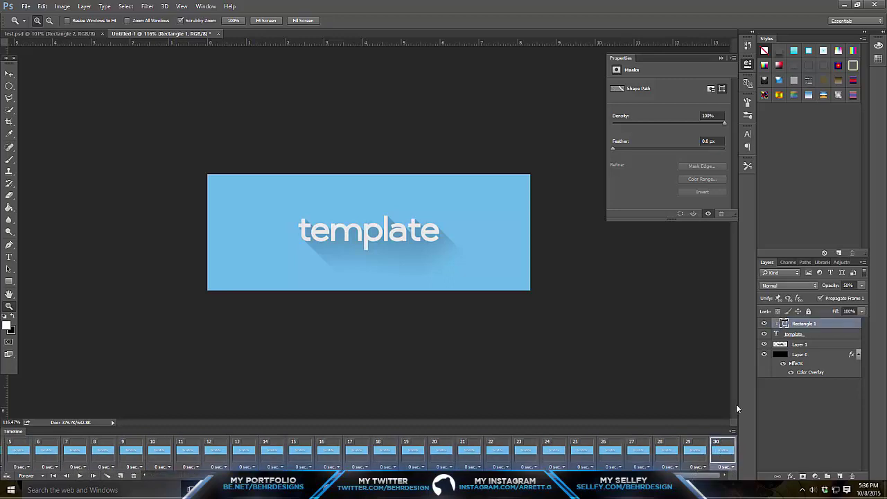
scroll(381, 450, up, 2)
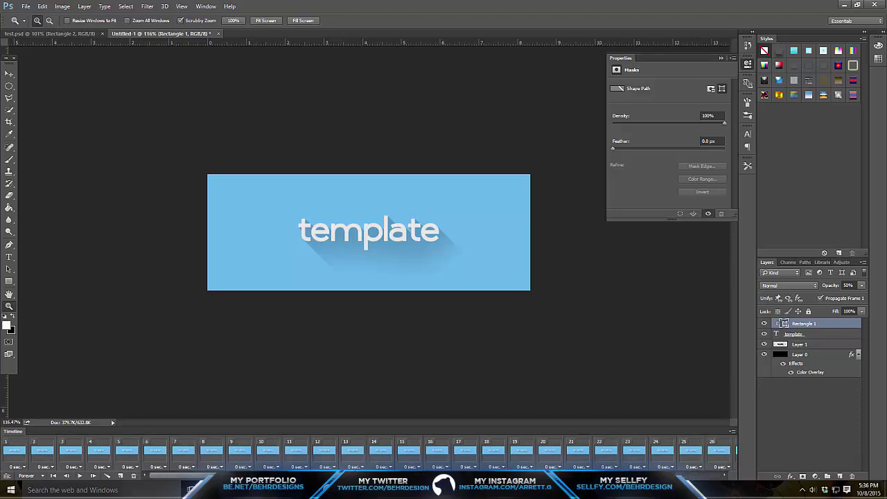
shift+click(33, 449)
click(134, 476)
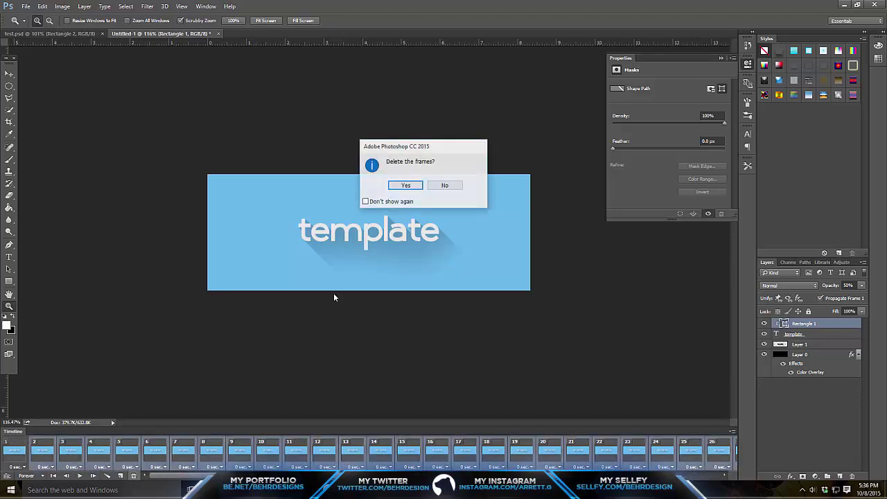
click(406, 185)
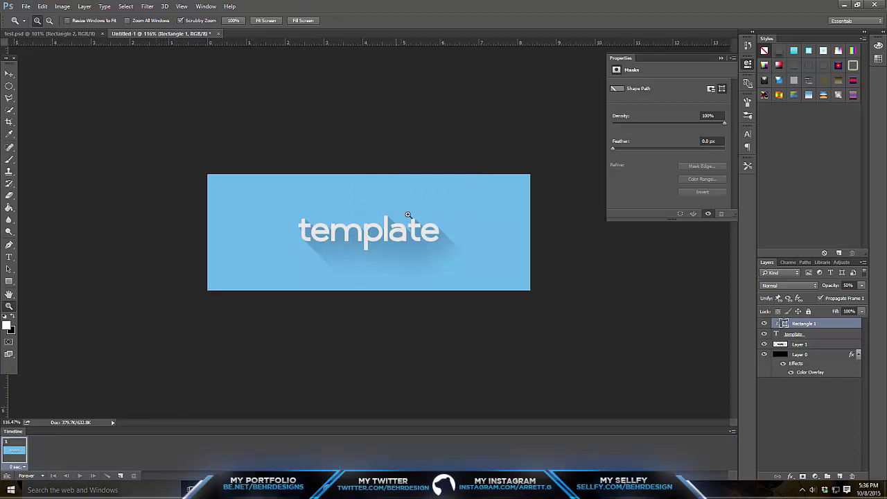
Zoom in and toggle visibility of template, Rectangle 1, Layer 1 and Layer 0 to inspect each.
drag(409, 215, 416, 214)
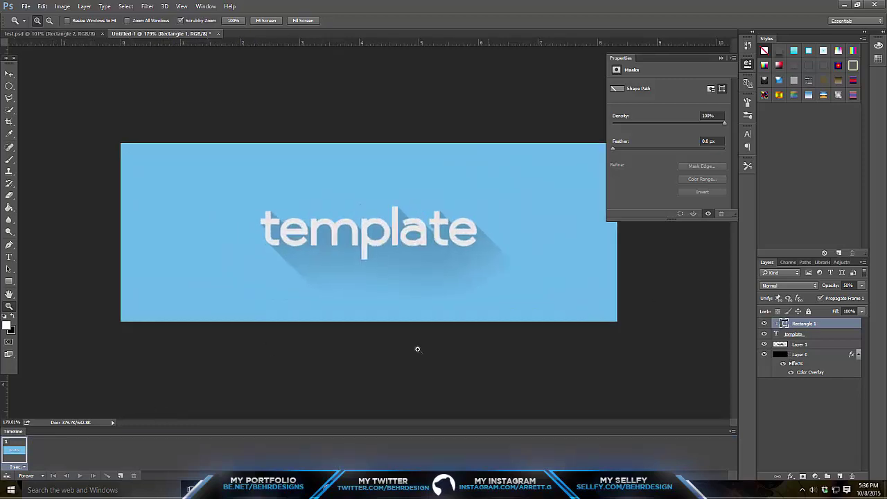
click(764, 333)
click(764, 333)
click(765, 323)
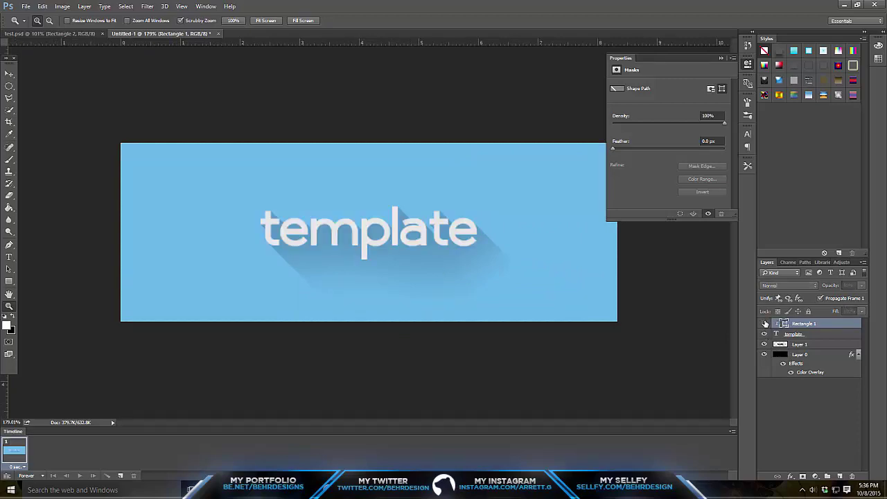
click(765, 324)
click(765, 345)
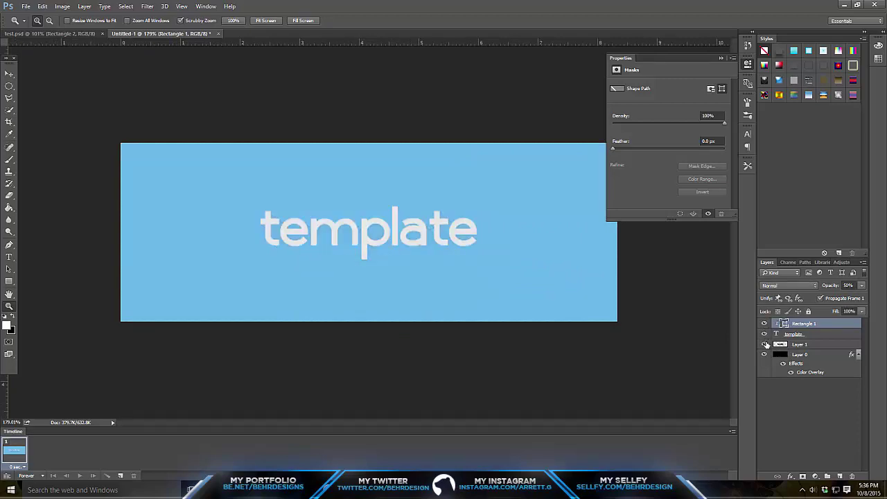
click(765, 344)
click(765, 354)
click(765, 354)
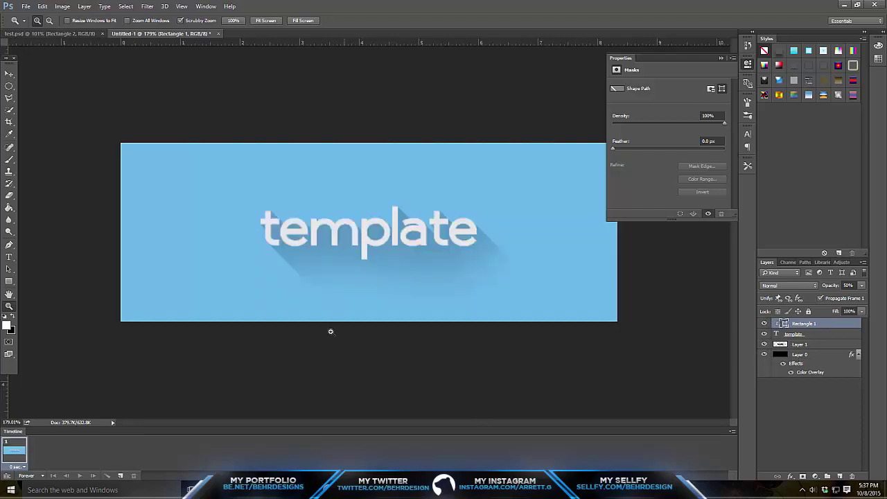
click(62, 7)
click(97, 83)
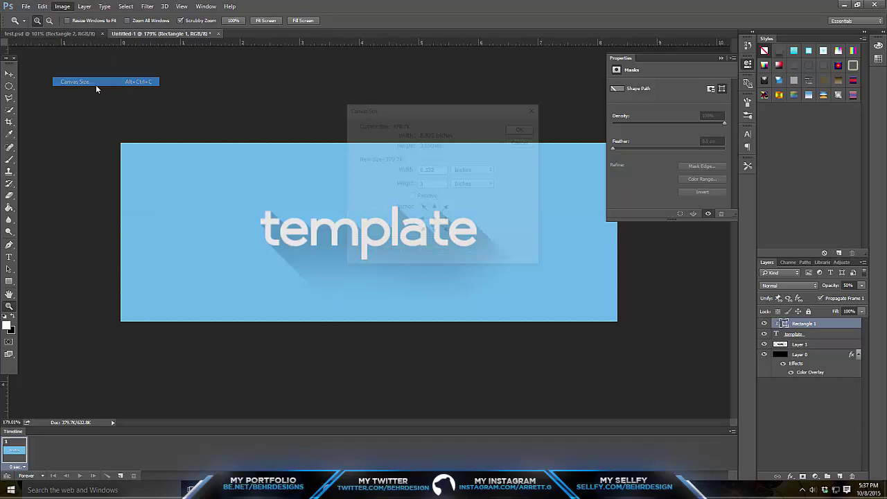
click(472, 170)
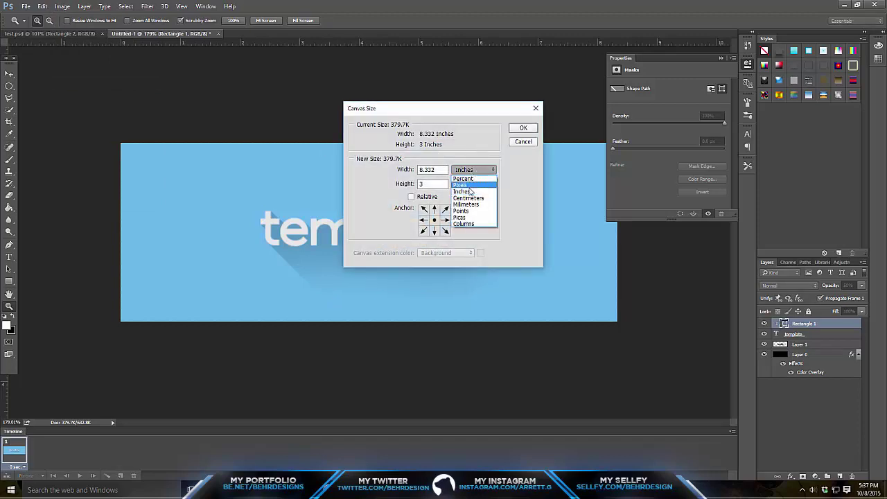
click(466, 185)
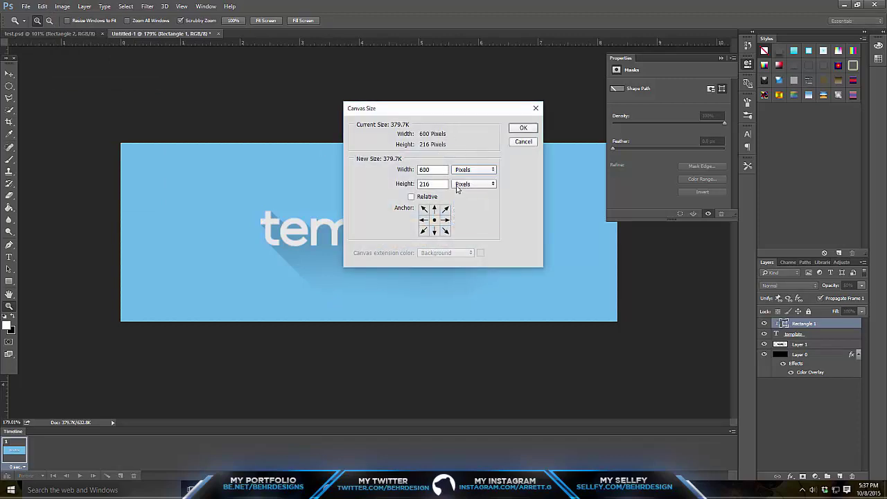
click(521, 131)
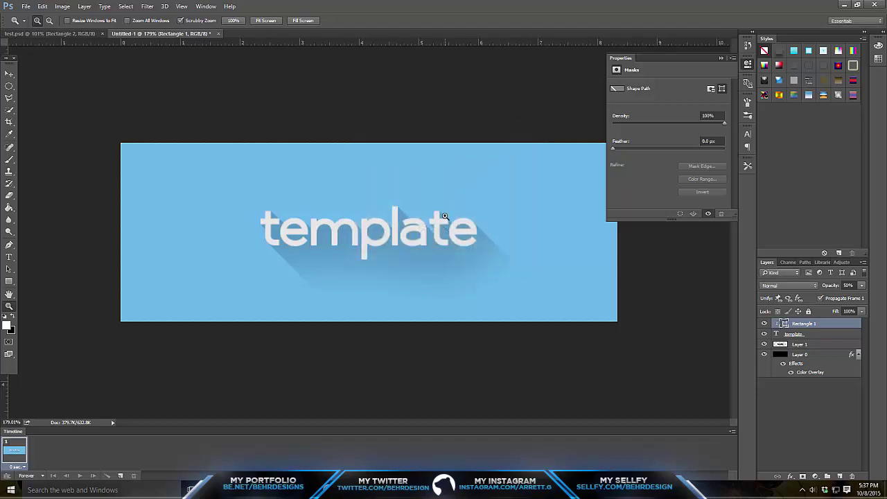
Collapse the masks Properties panel and hide, then restore, the Timeline panel via Window.
drag(370, 229, 387, 201)
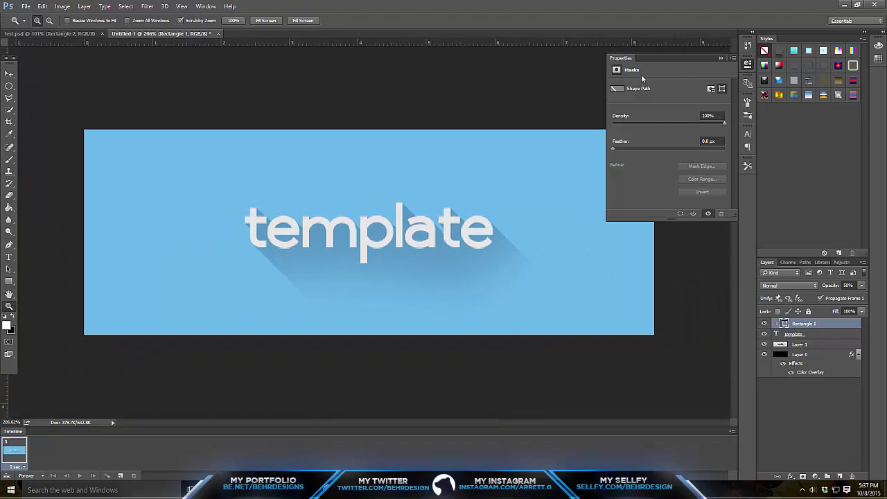
click(721, 57)
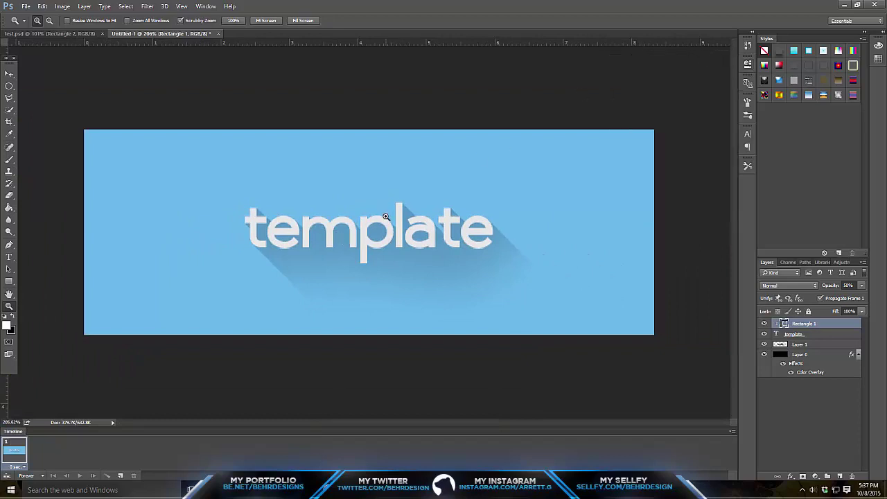
drag(385, 216, 388, 214)
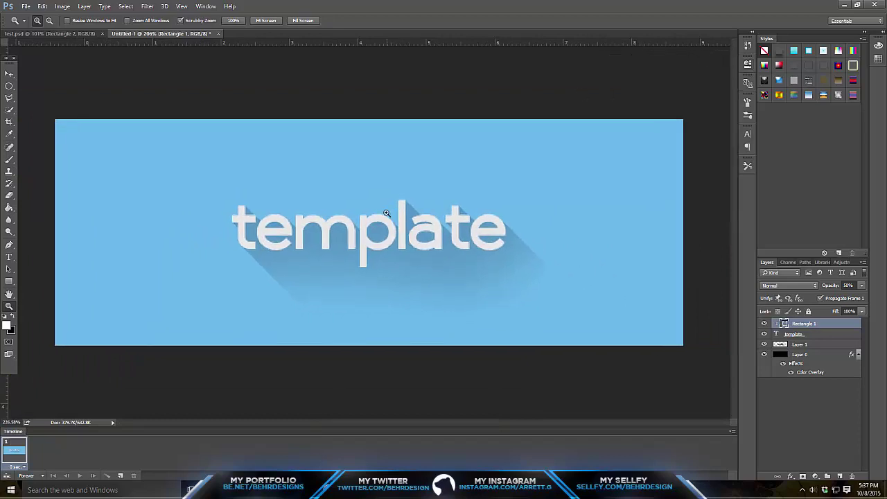
click(205, 6)
click(234, 298)
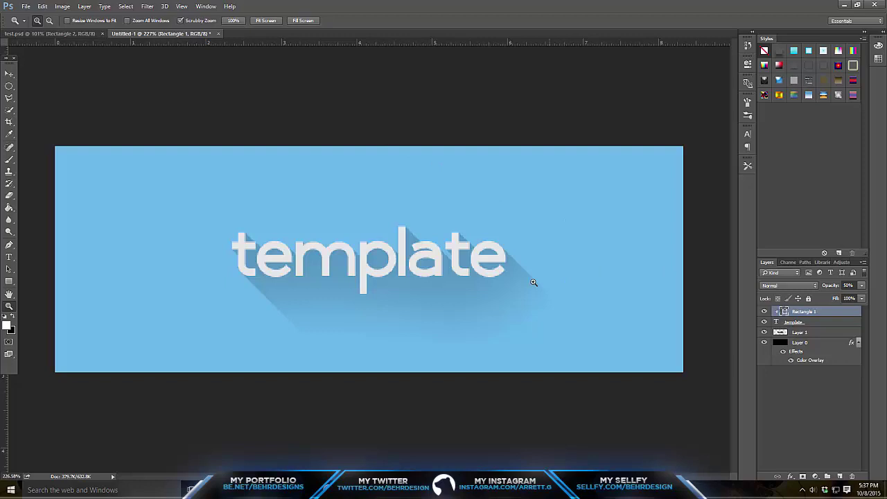
click(206, 6)
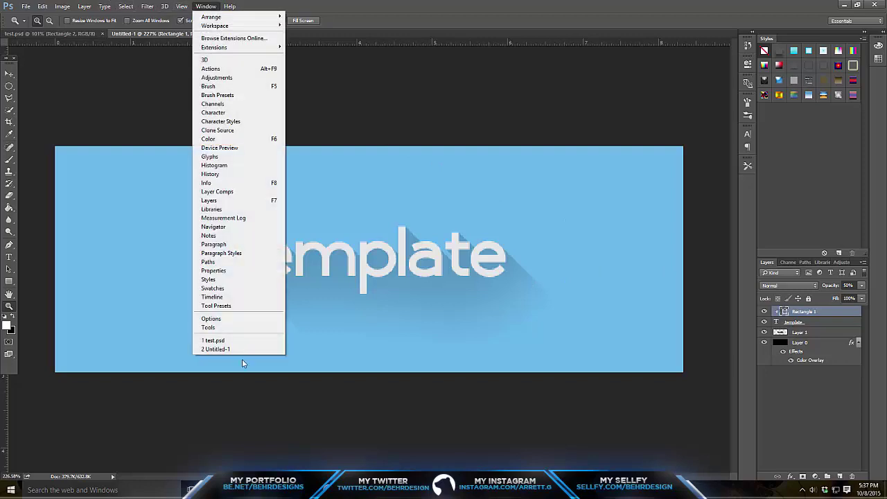
click(239, 298)
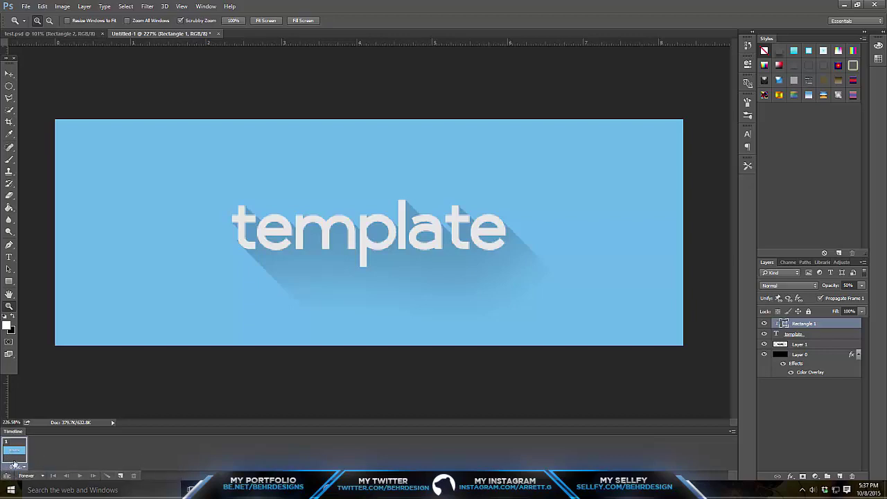
Set frame 1's delay to No delay and delete the Rectangle 1 layer.
click(25, 469)
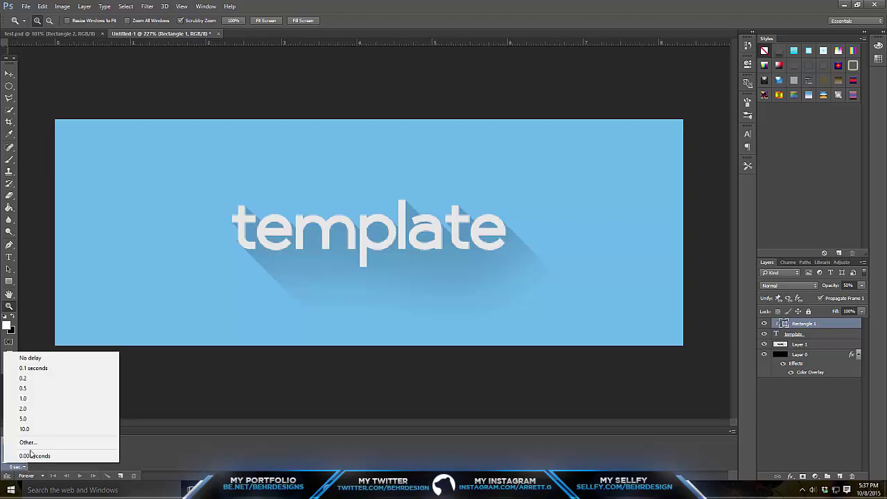
click(38, 368)
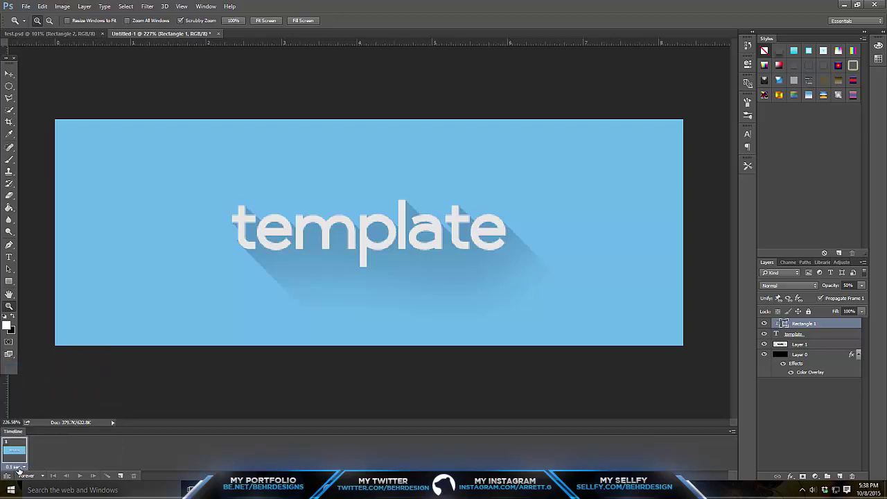
click(20, 468)
click(53, 361)
click(852, 476)
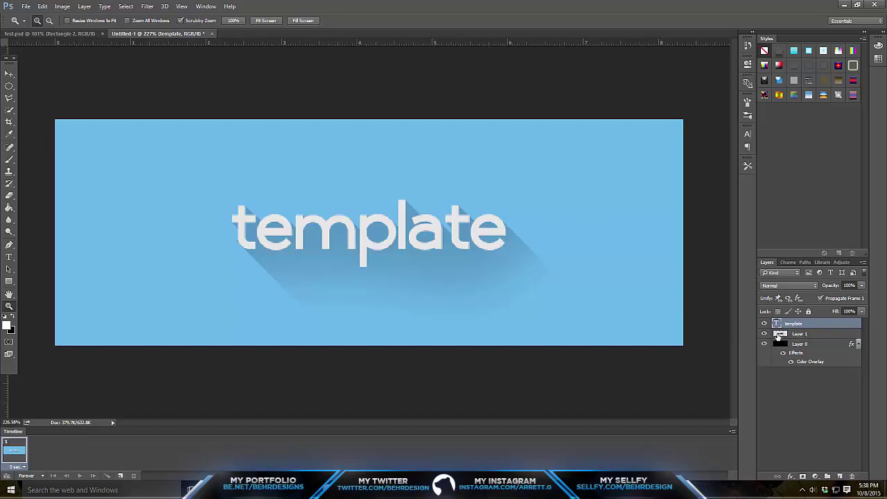
Draw a tall narrow rectangle spanning the banner's height on a new layer.
click(9, 74)
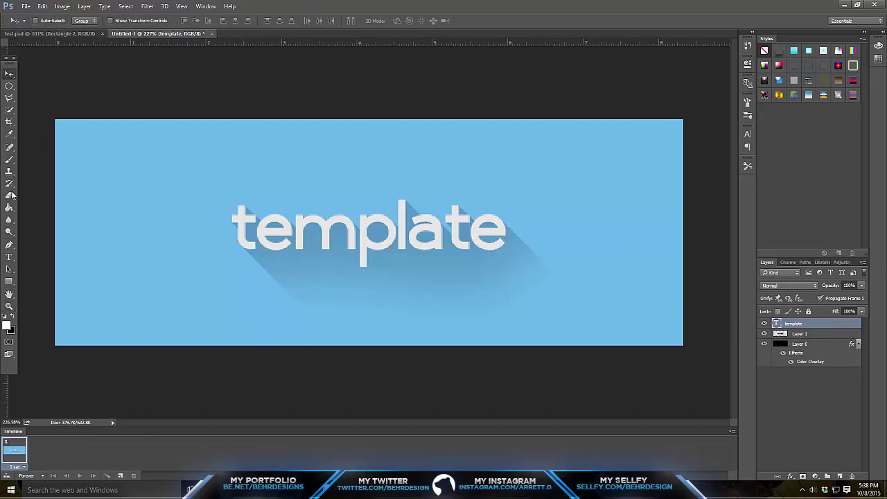
click(9, 281)
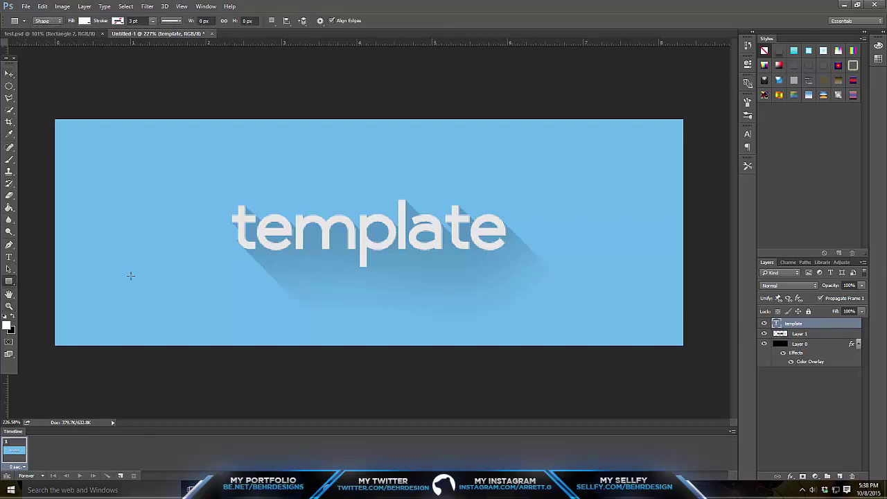
click(839, 476)
drag(245, 68, 289, 439)
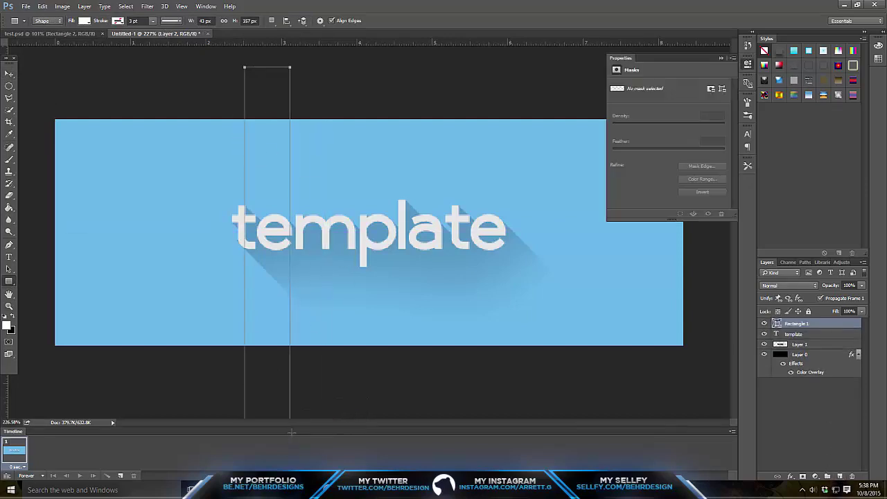
Clip the white bar to the template text and slide it across the letters.
click(9, 74)
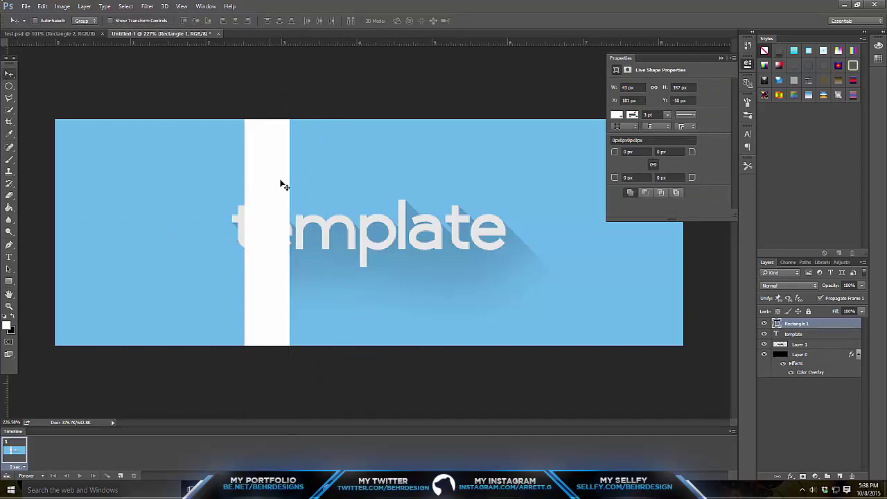
drag(281, 184, 243, 178)
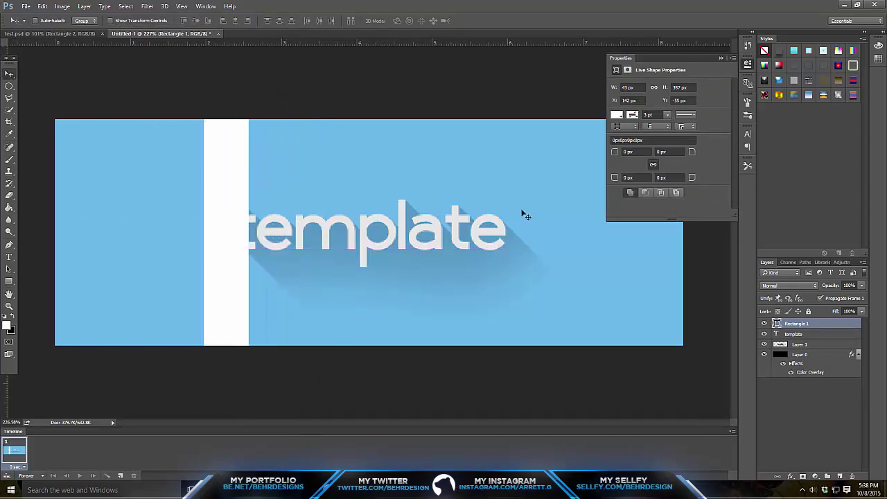
alt+click(818, 328)
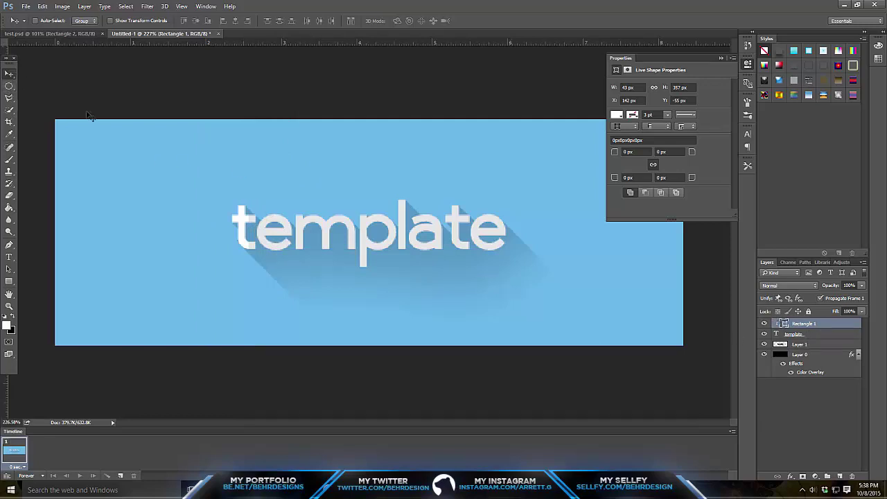
drag(258, 184, 375, 185)
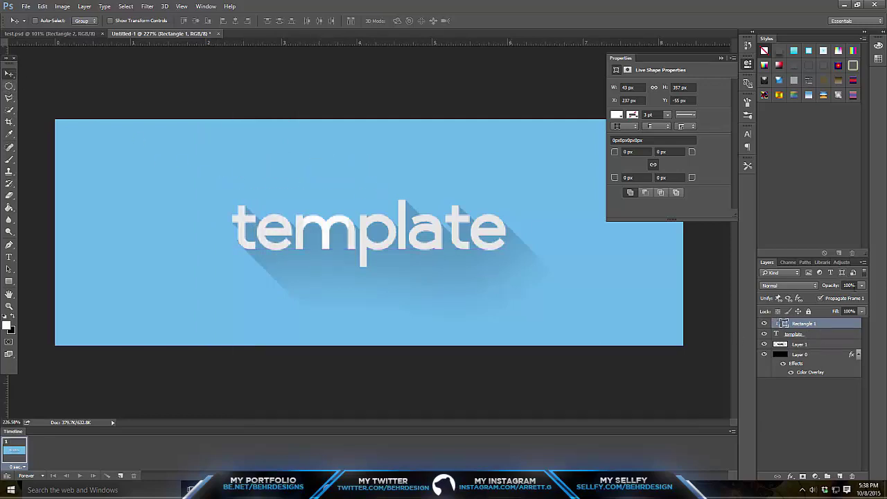
Set the glare bar to 50% opacity, rotate it -45°, and position it for frame one.
click(851, 285)
text(5)
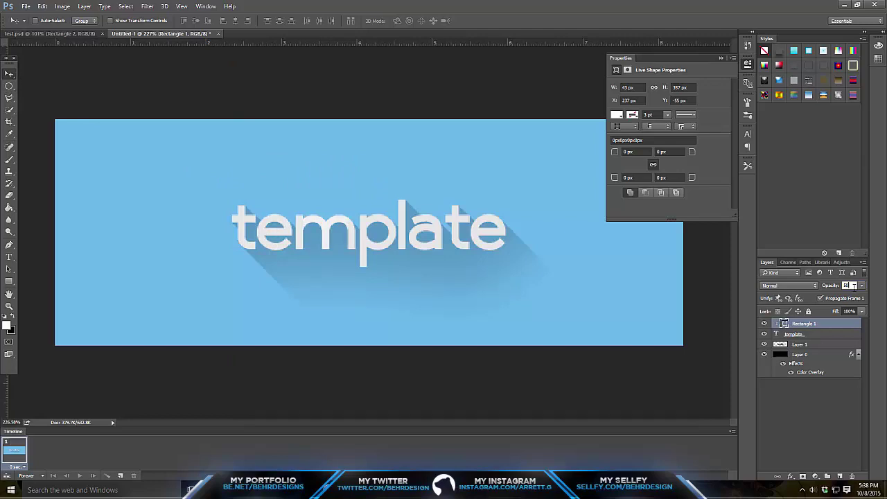
text(0)
key(Return)
key(ctrl+t)
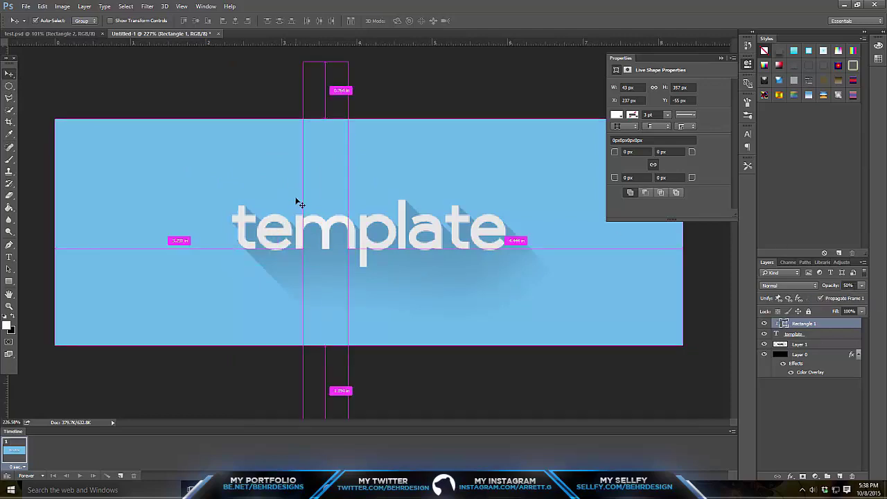
drag(379, 191, 164, 178)
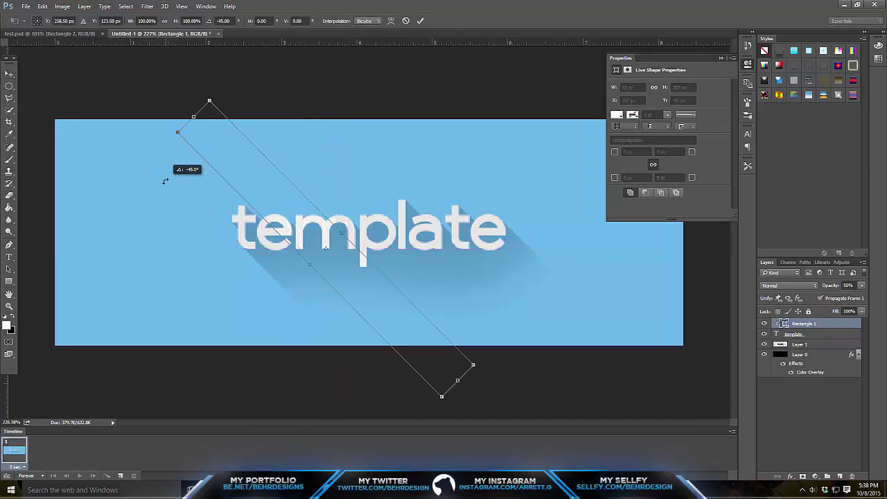
key(Return)
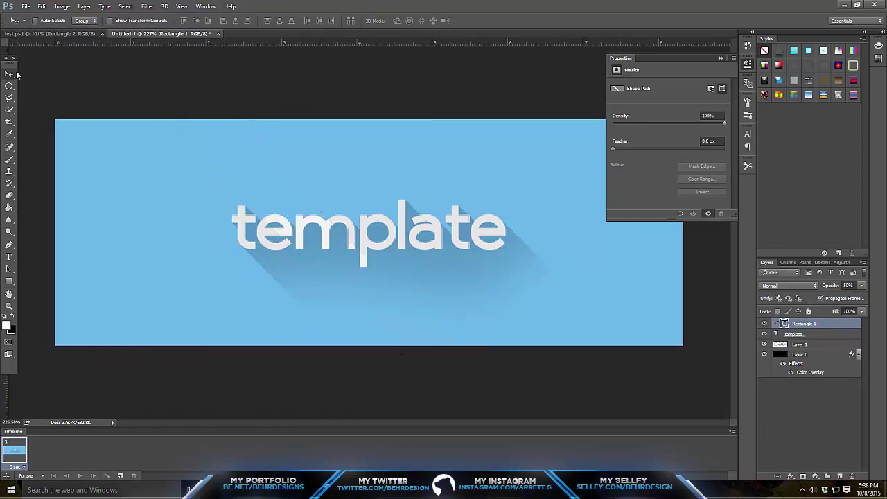
drag(410, 165, 278, 181)
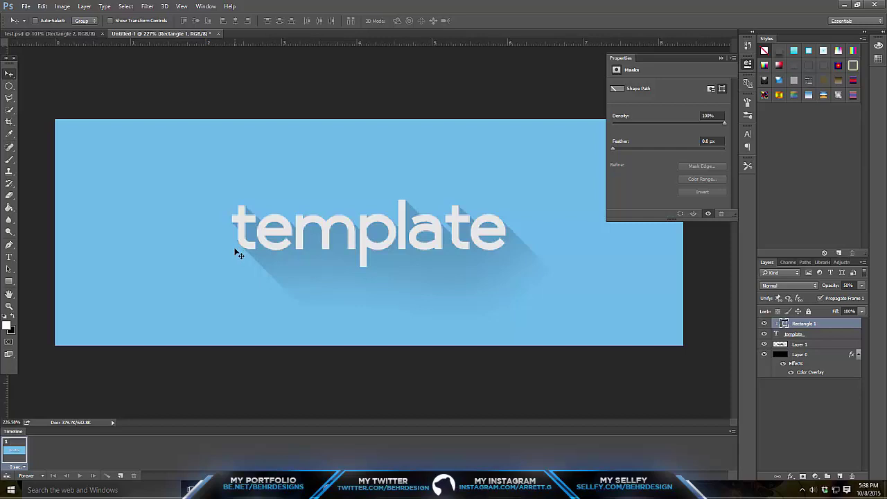
Duplicate the frame and move the glare bar past the lettering to its end position.
click(122, 476)
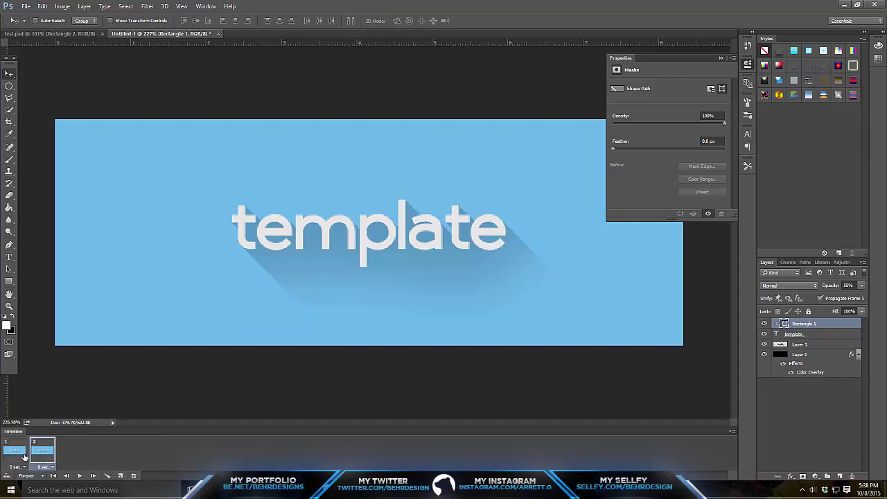
drag(228, 257, 571, 199)
Tween frames 1 and 2 with Selection, adding 17 in-between frames.
click(13, 455)
click(39, 453)
shift+click(11, 459)
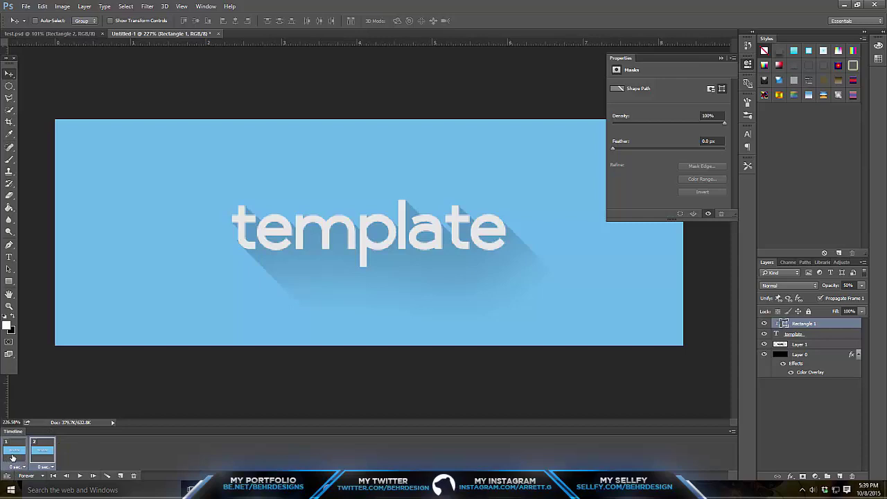
click(106, 476)
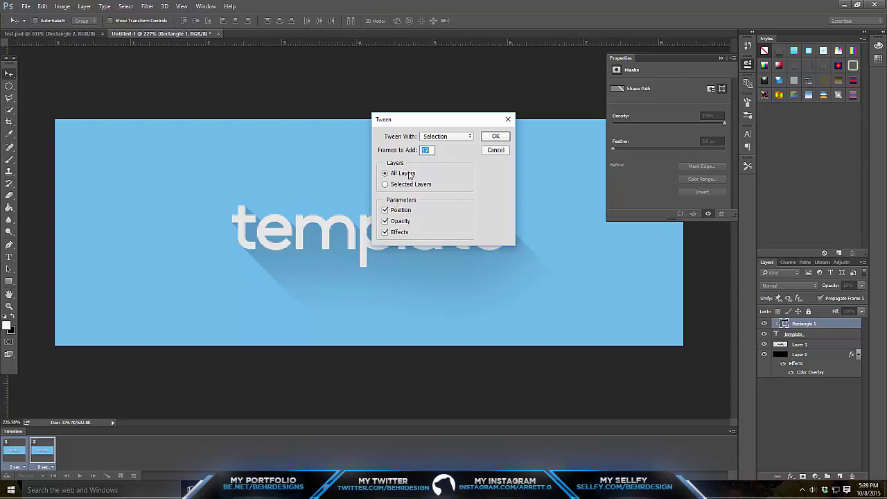
click(457, 138)
click(447, 146)
double_click(433, 150)
click(504, 137)
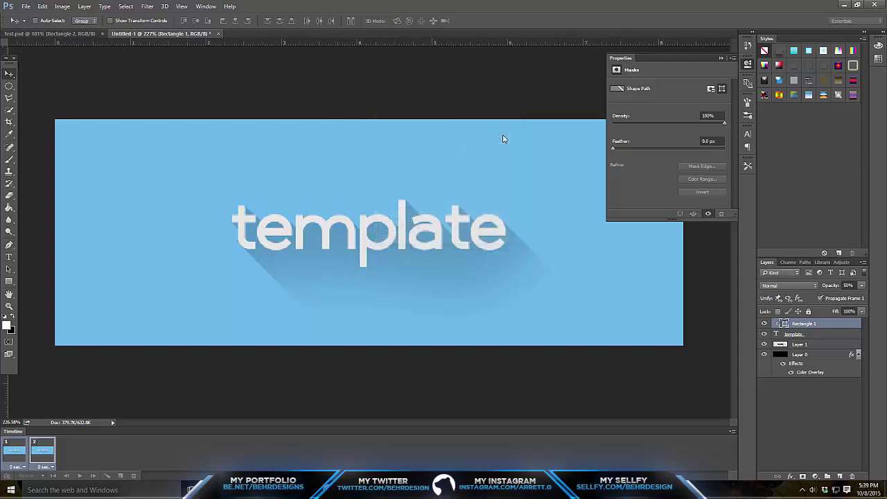
click(17, 460)
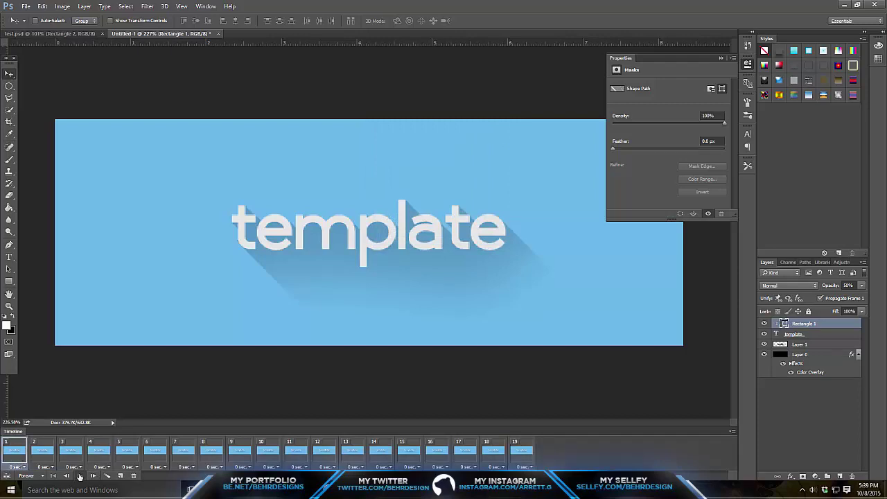
click(79, 476)
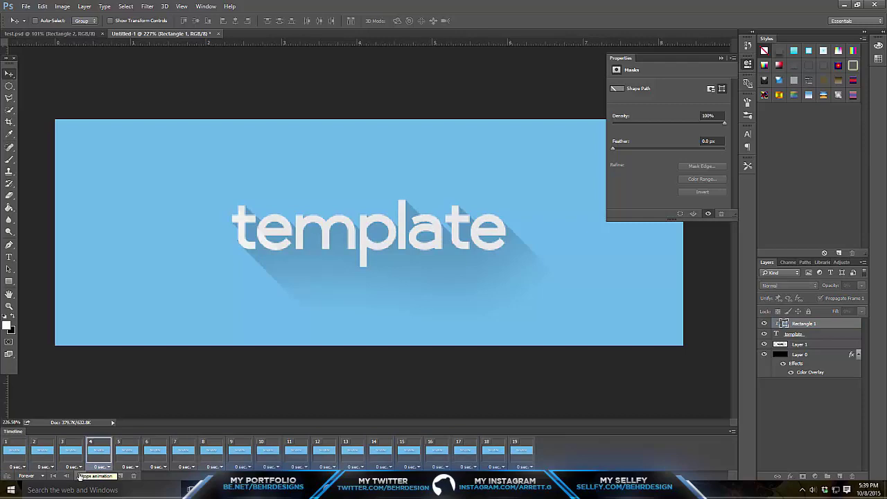
click(39, 478)
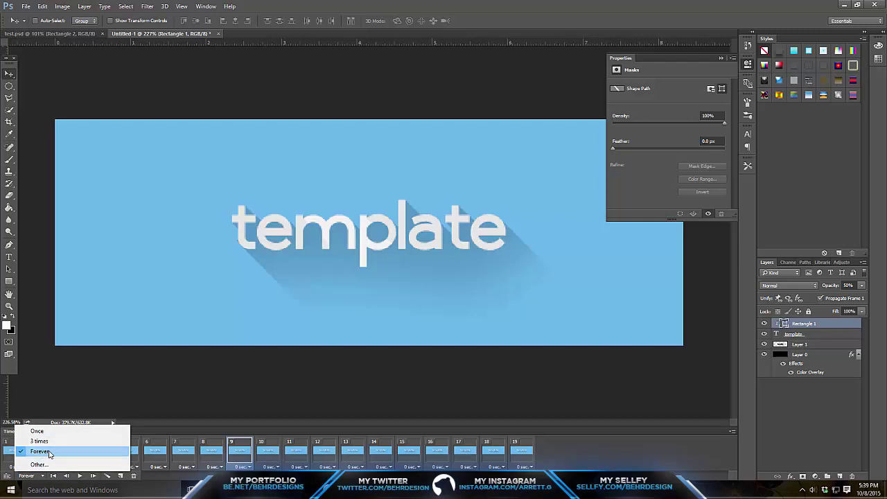
click(50, 453)
click(81, 476)
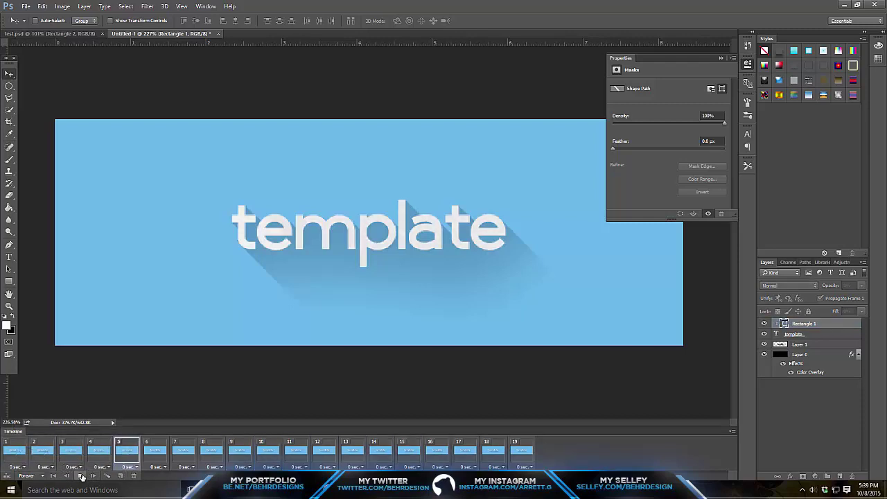
click(81, 476)
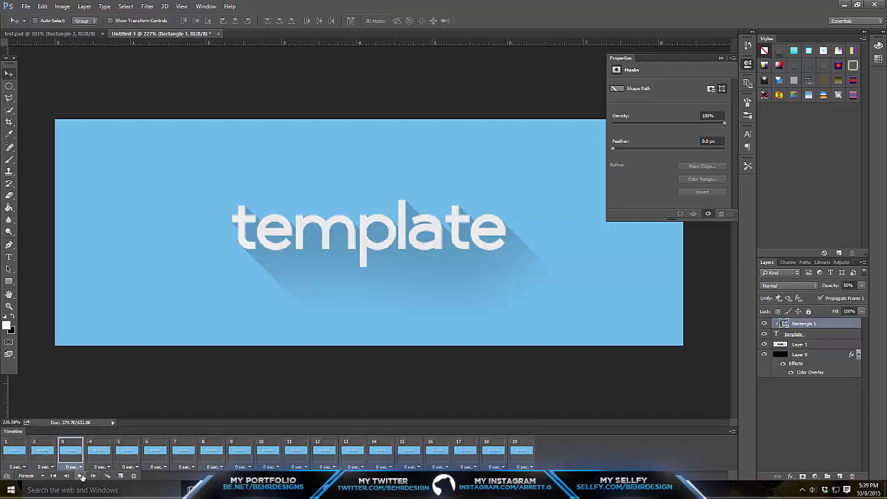
click(19, 456)
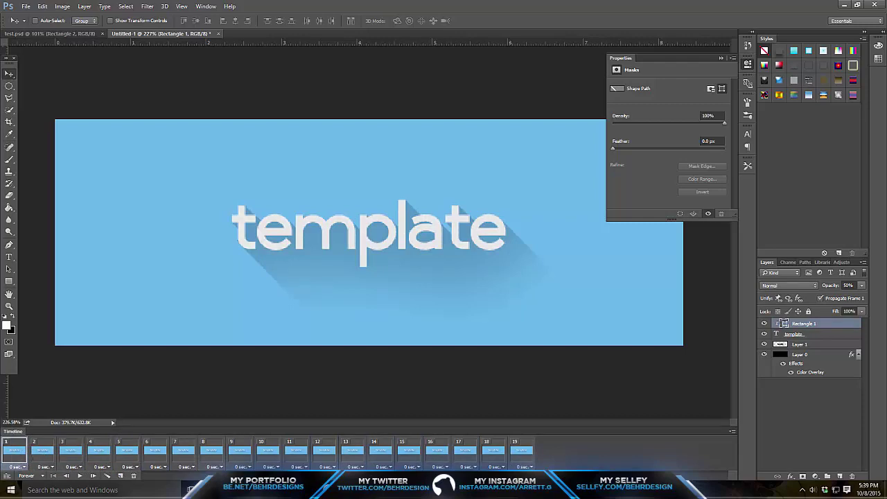
click(522, 451)
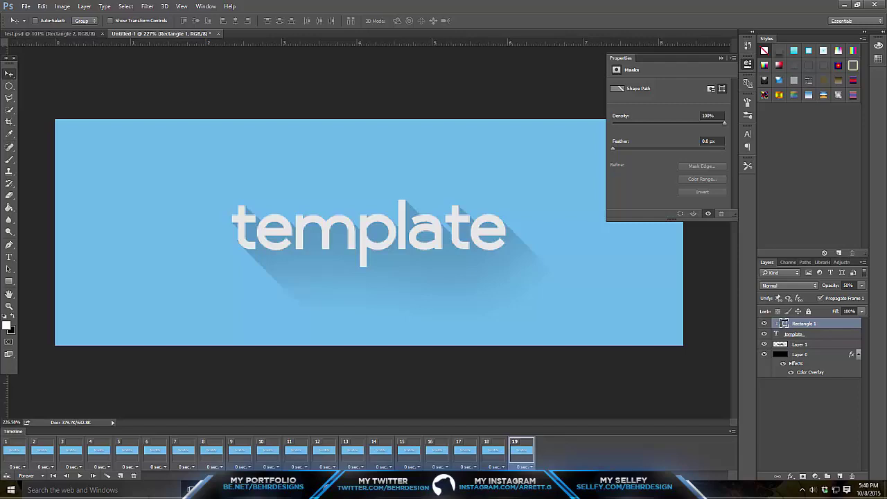
Duplicate the last frame four more times to hold the glare's end, then preview playback.
click(120, 477)
click(120, 477)
click(121, 477)
click(120, 477)
click(120, 477)
click(120, 477)
click(120, 476)
click(121, 477)
click(120, 477)
click(121, 476)
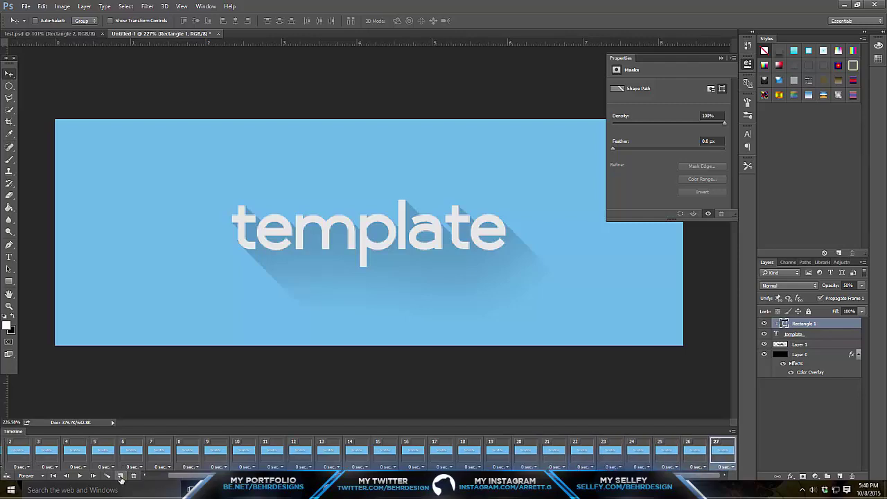
click(81, 477)
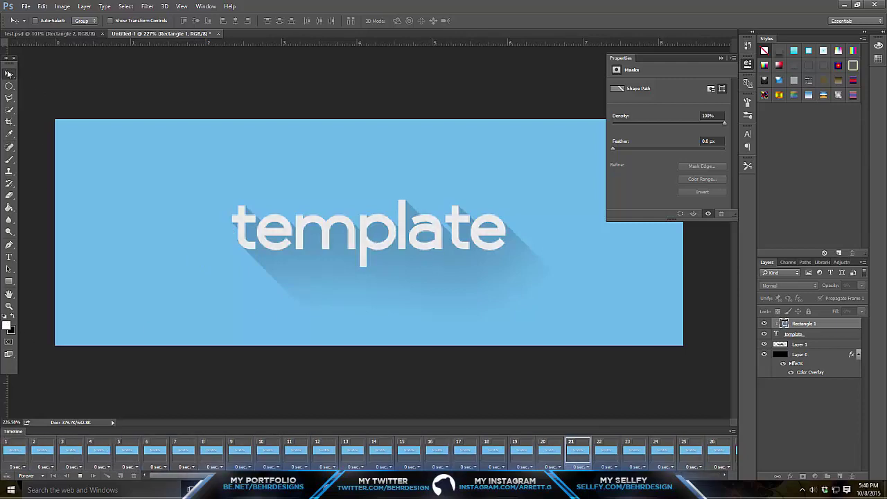
key(space)
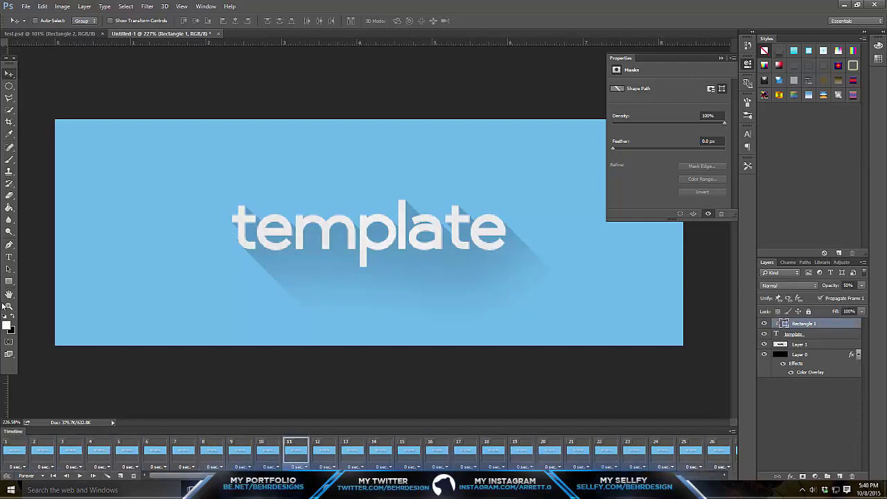
Zoom in on the banner text and collapse the masks Properties panel.
click(8, 305)
drag(422, 271, 380, 273)
drag(378, 228, 406, 219)
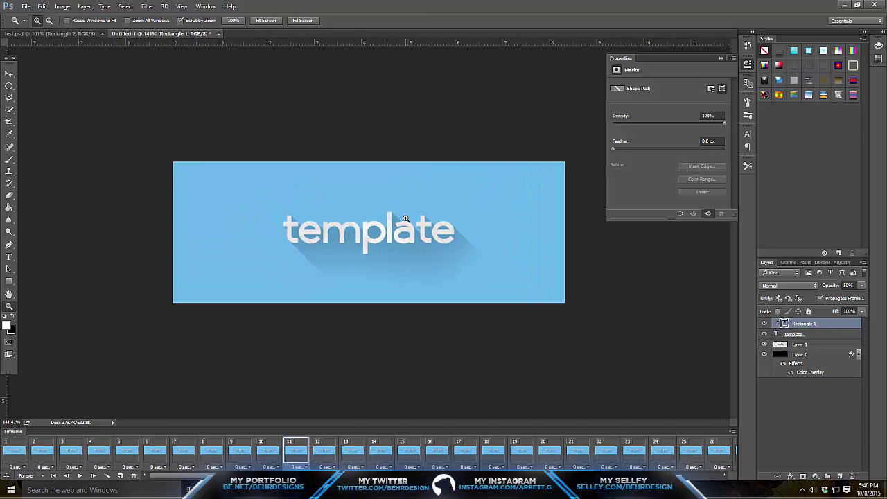
click(721, 58)
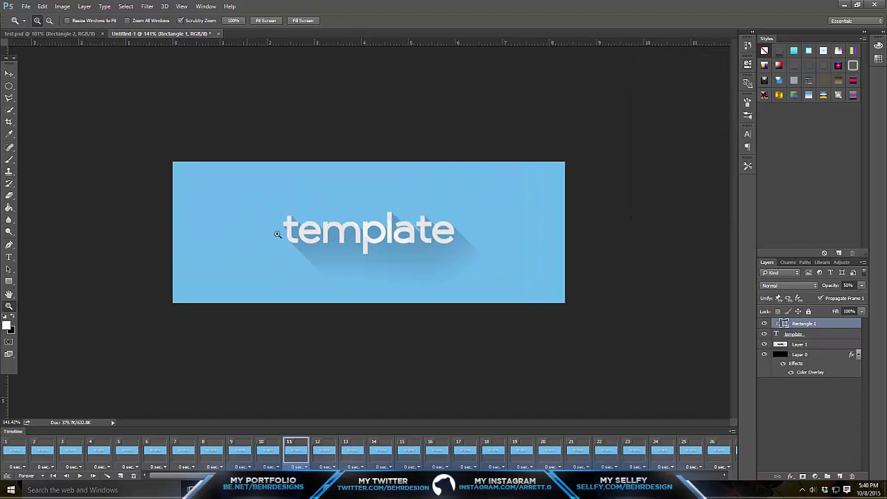
drag(380, 236, 395, 235)
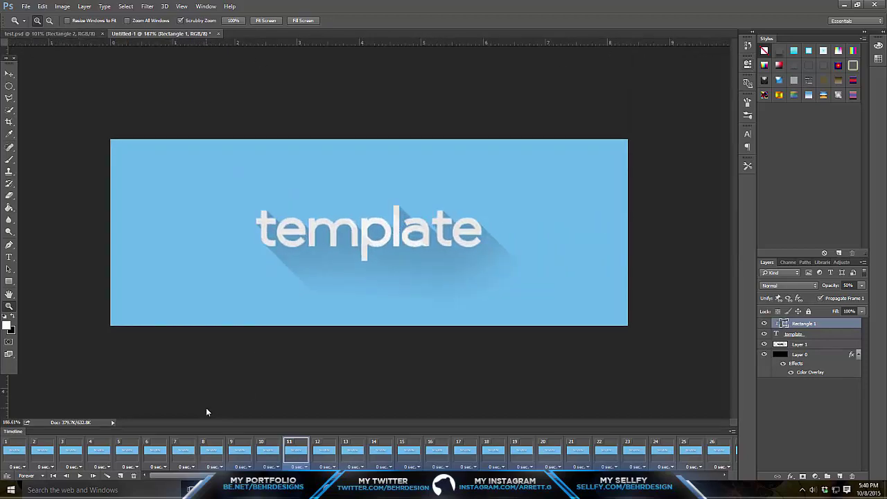
click(25, 6)
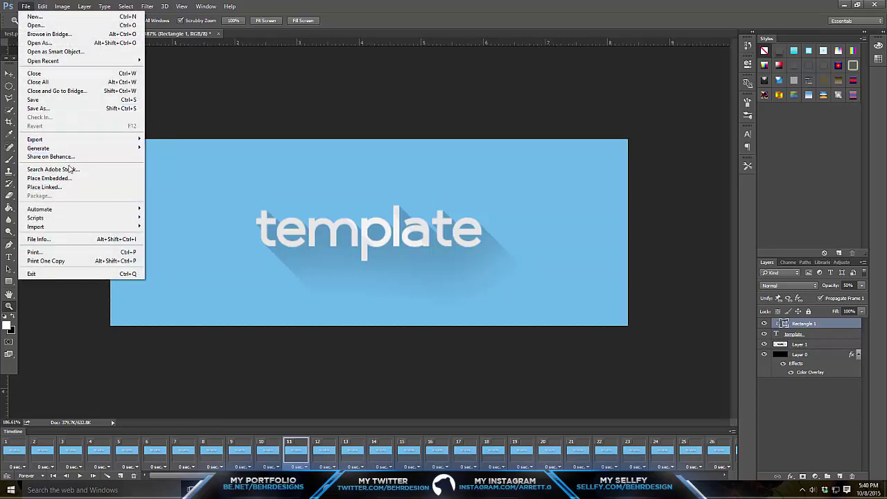
Save for Web as a GIF with Bicubic resampling, looping forever, named 'test' on the Desktop.
mouse_move(76, 144)
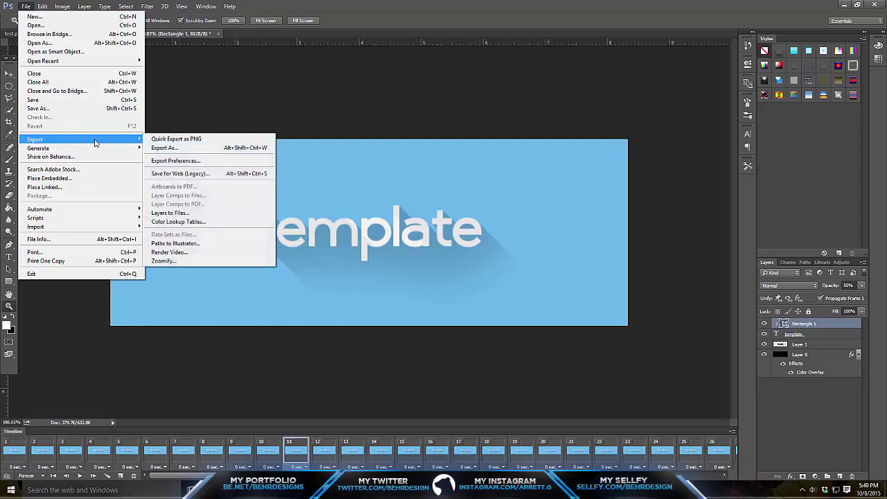
click(194, 175)
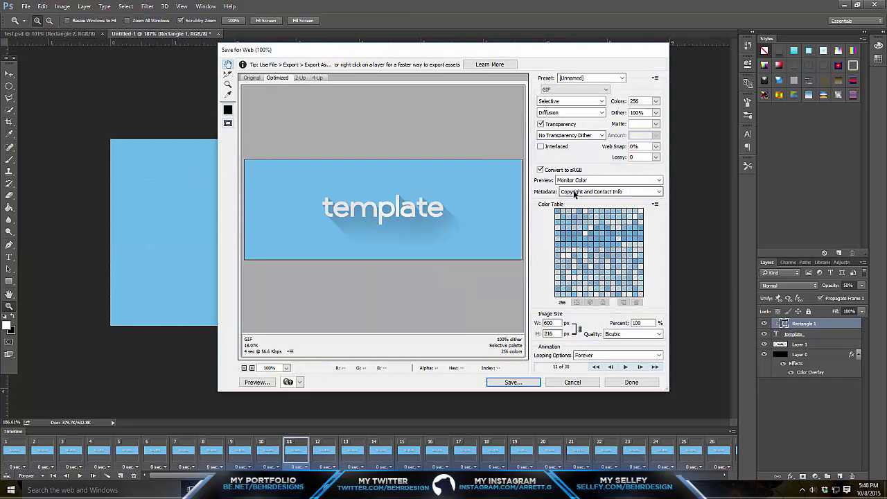
click(586, 90)
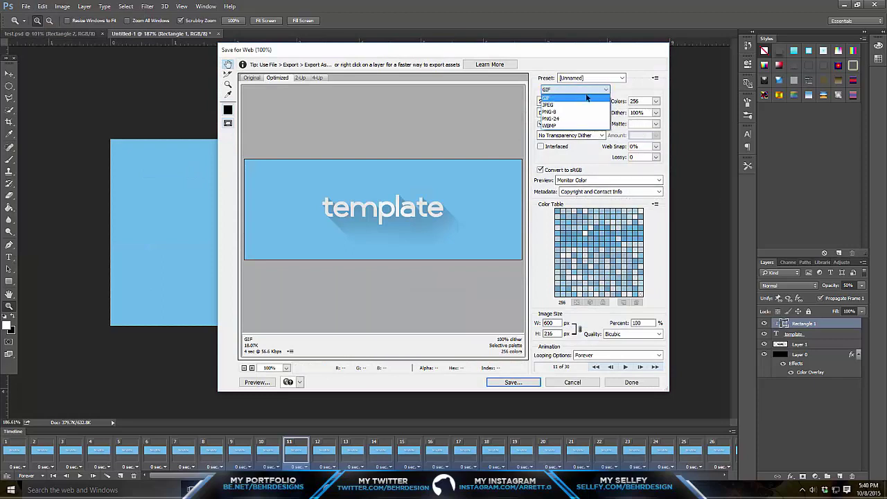
click(586, 98)
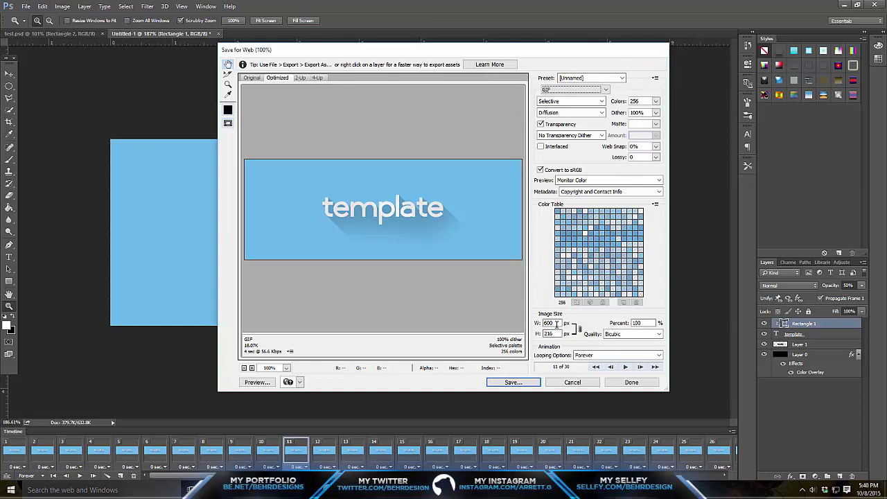
click(611, 335)
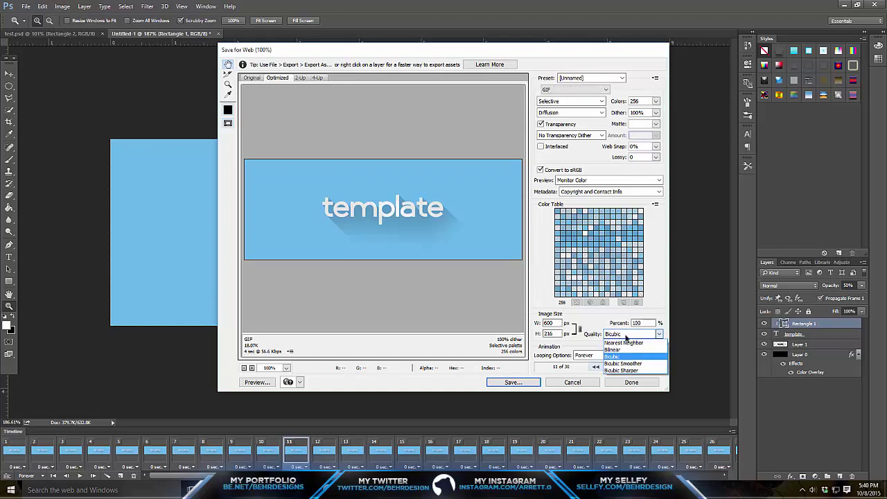
click(628, 338)
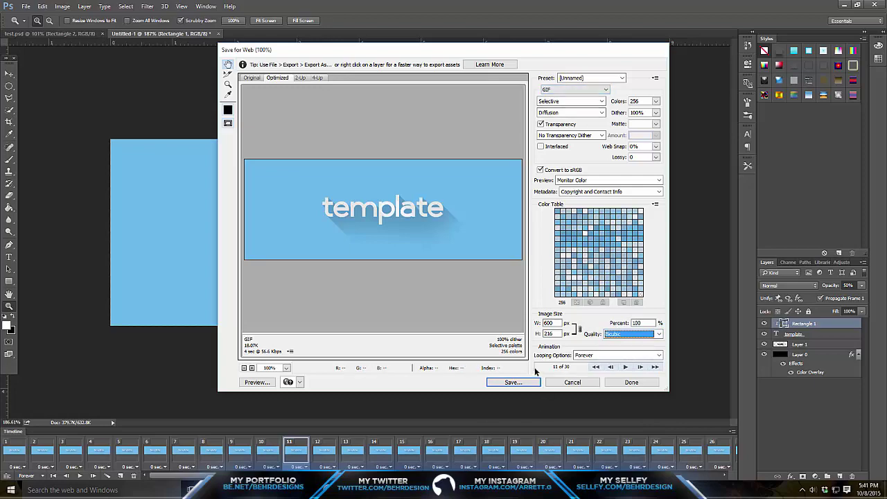
click(512, 383)
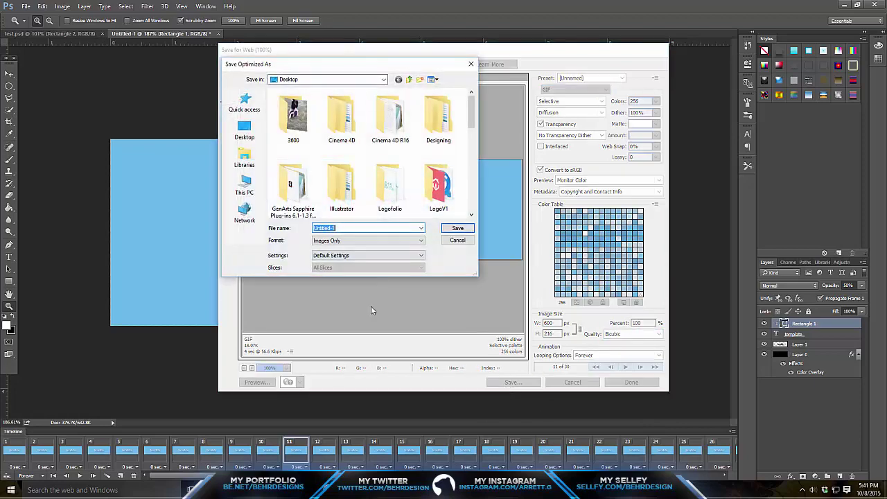
text(tes)
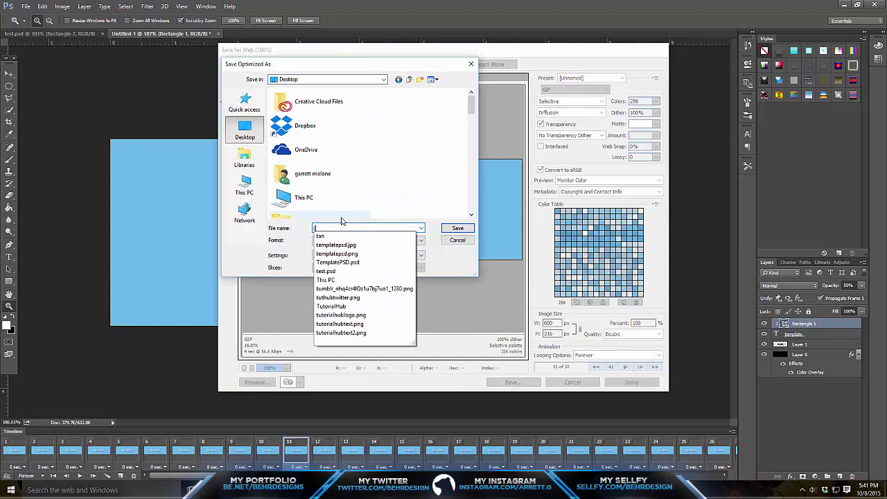
text(t)
key(Return)
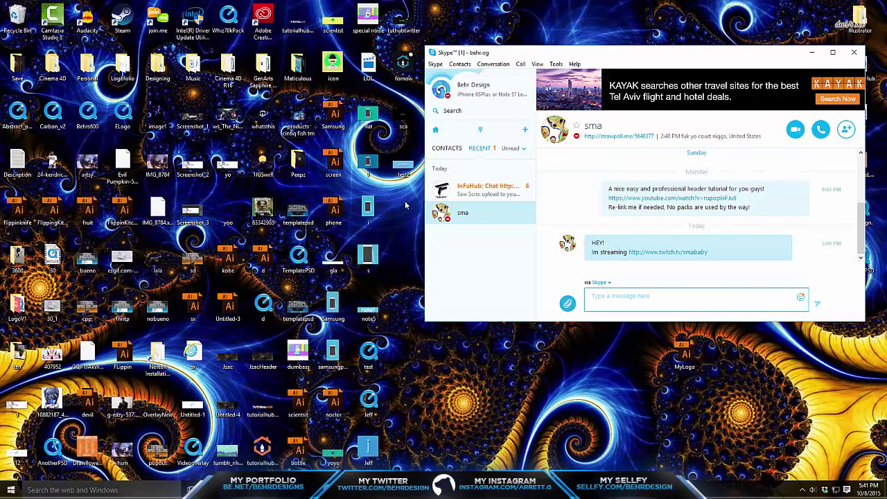
Check the test2 GIF's Properties on the desktop to confirm its 19.0 KB size.
click(404, 170)
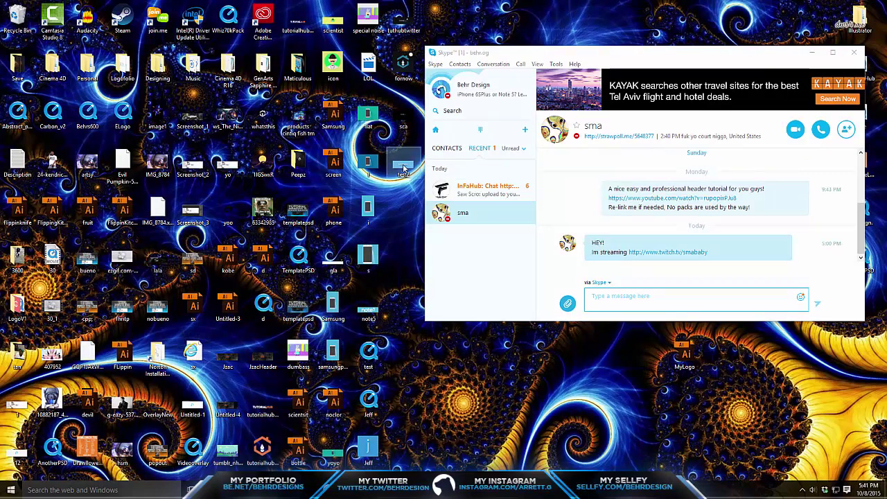
right_click(404, 168)
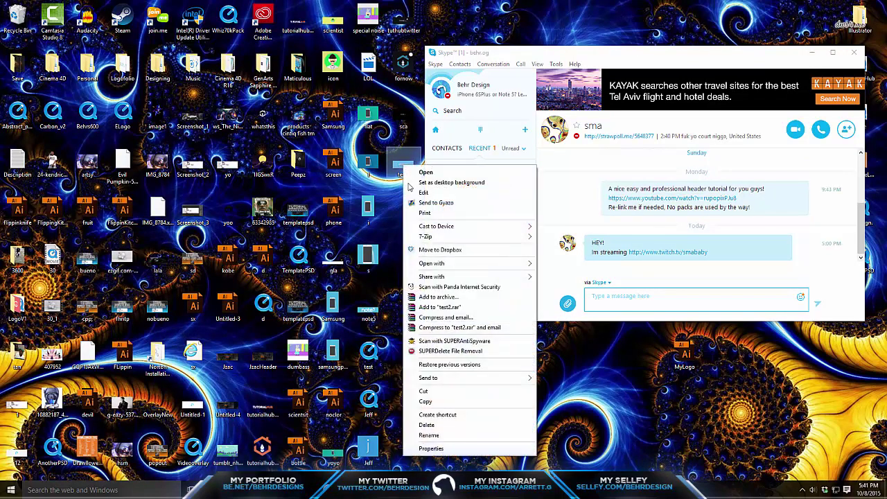
click(467, 450)
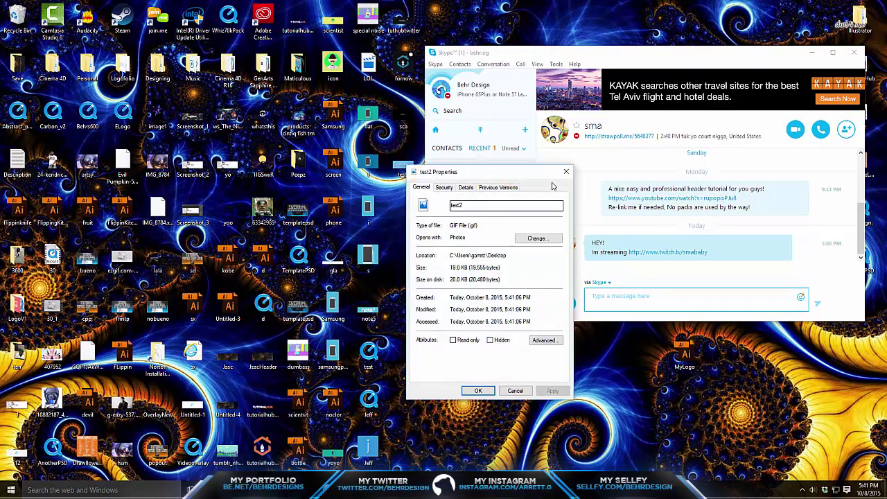
click(566, 171)
Start a new Behance project, then dismiss the upload prompt and return to the profile.
click(191, 488)
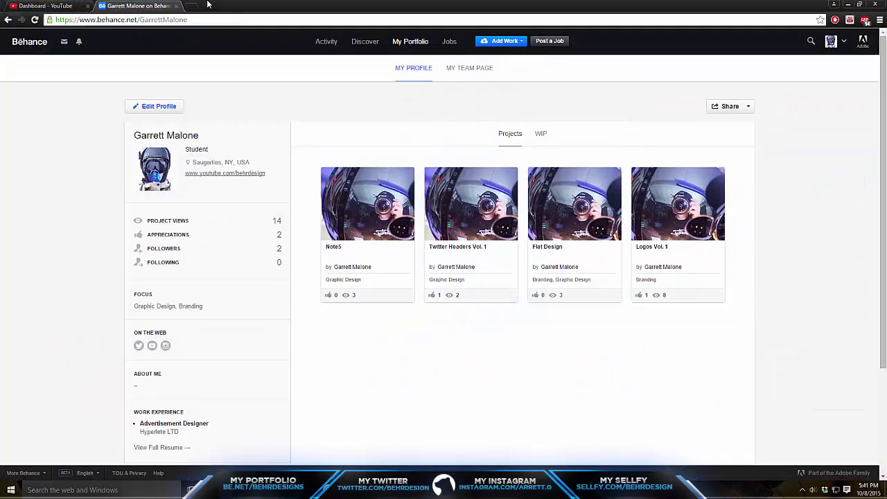
click(489, 43)
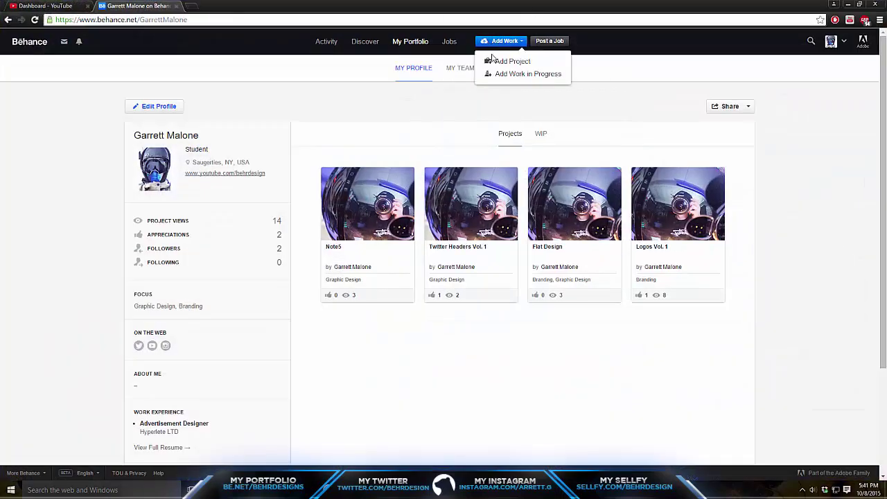
click(494, 61)
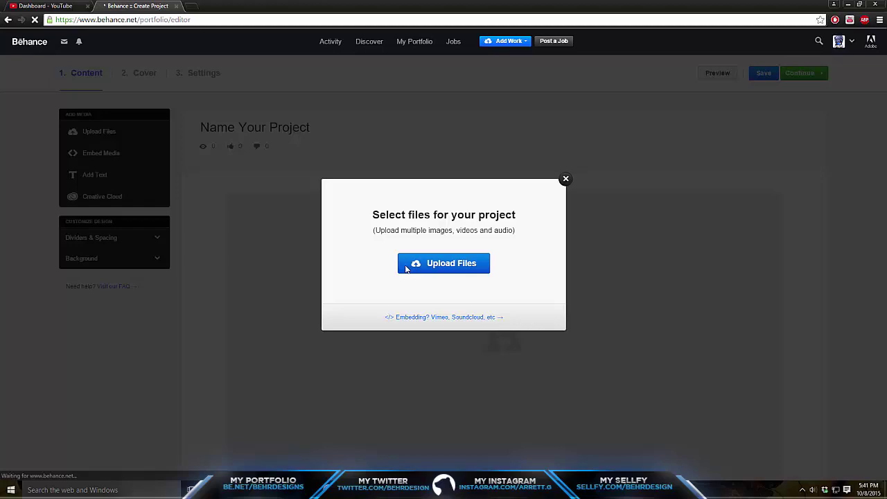
click(566, 179)
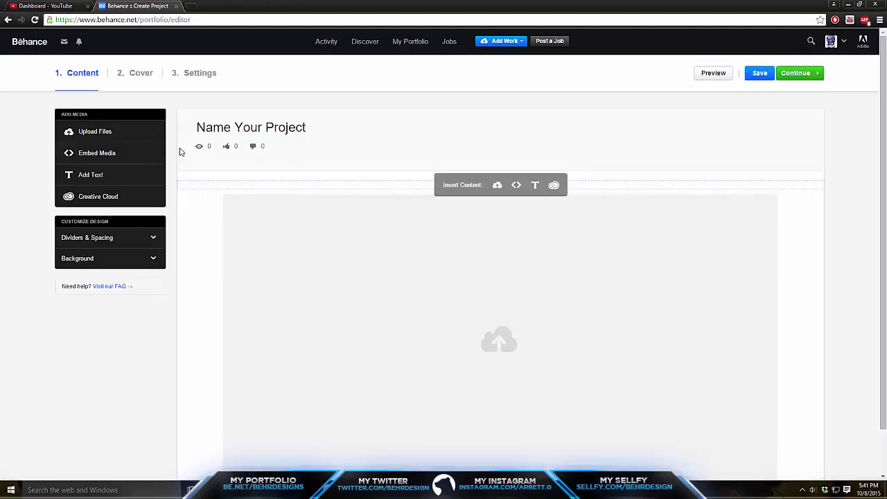
click(8, 20)
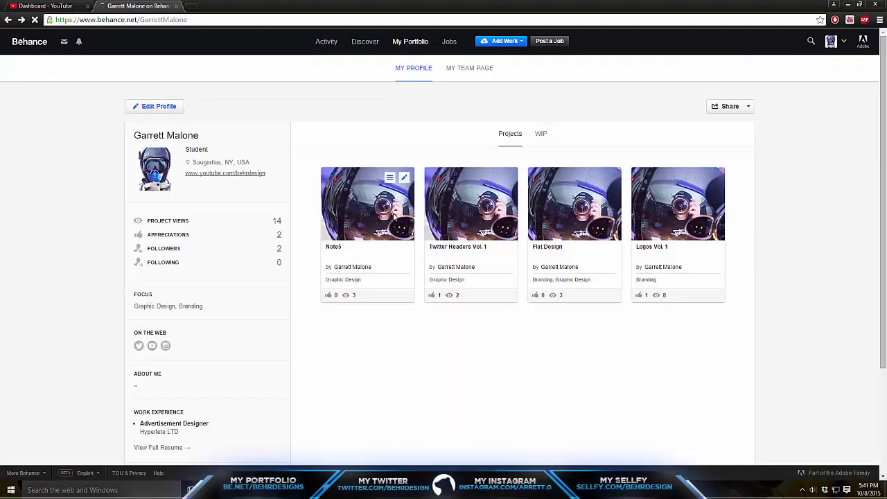
Edit the Note5 project and upload test2.gif from the Desktop into it.
click(394, 217)
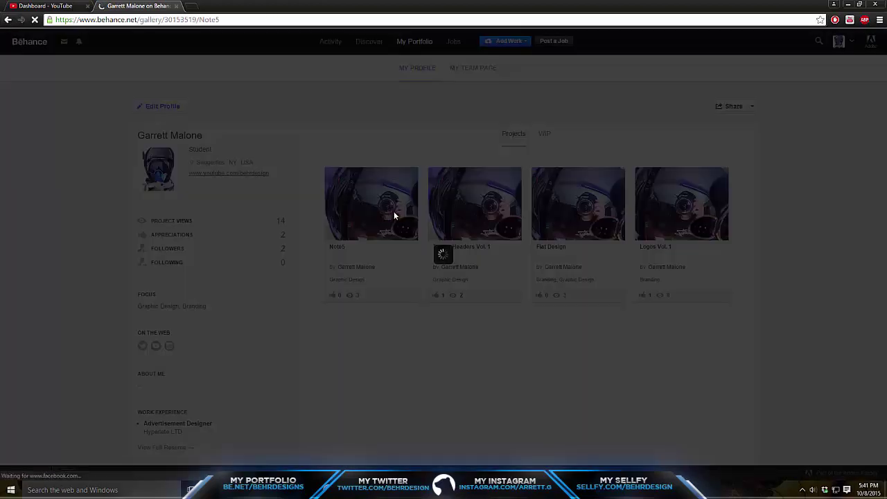
click(621, 98)
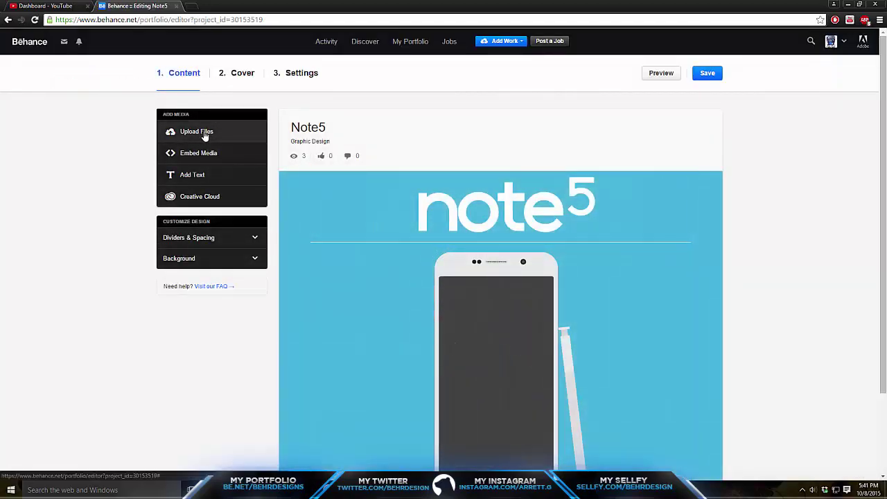
click(206, 136)
scroll(225, 208, down, 1)
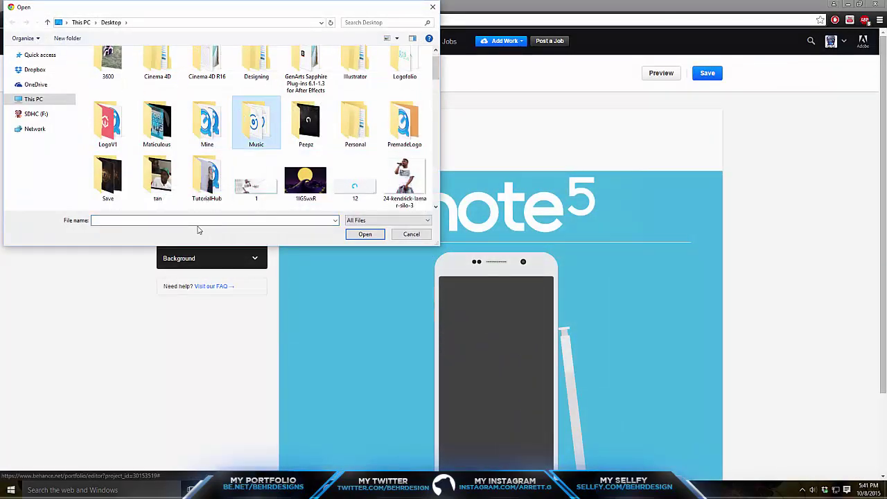
click(201, 220)
text(test2)
click(191, 241)
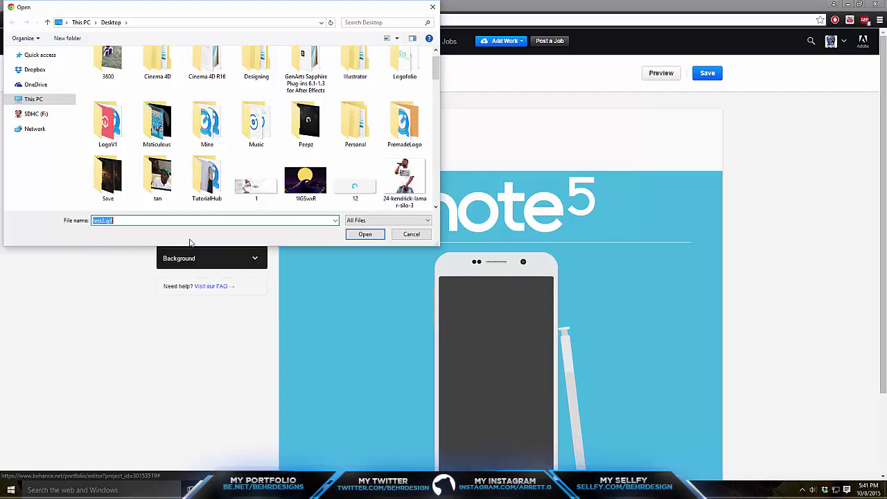
click(360, 234)
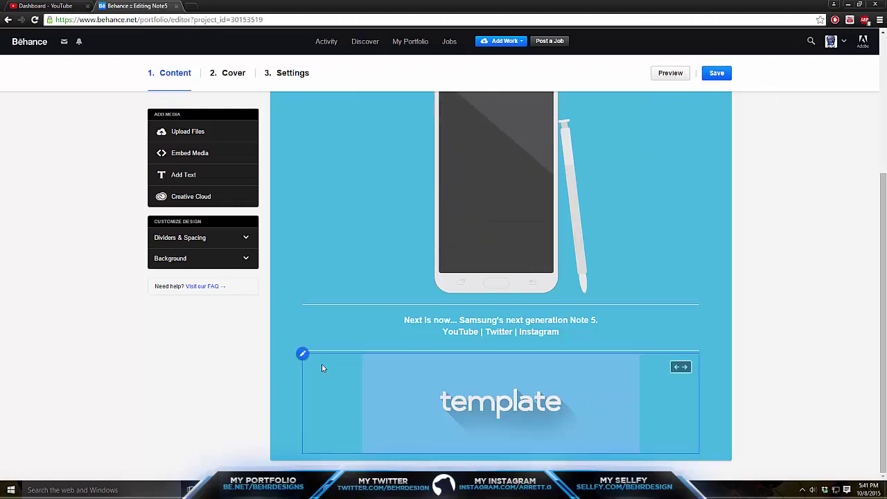
click(303, 354)
Return to the portfolio page, discarding the Note5 edits with Don't Save.
scroll(318, 412, up, 2)
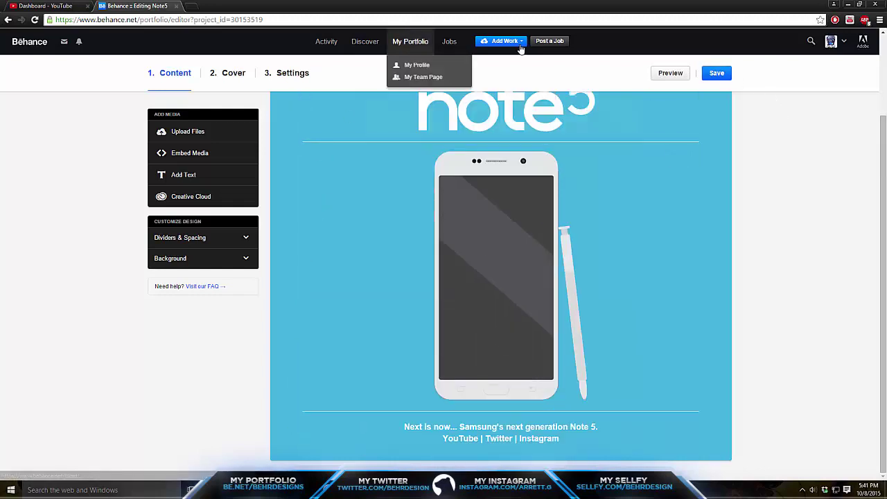
mouse_move(832, 43)
click(813, 64)
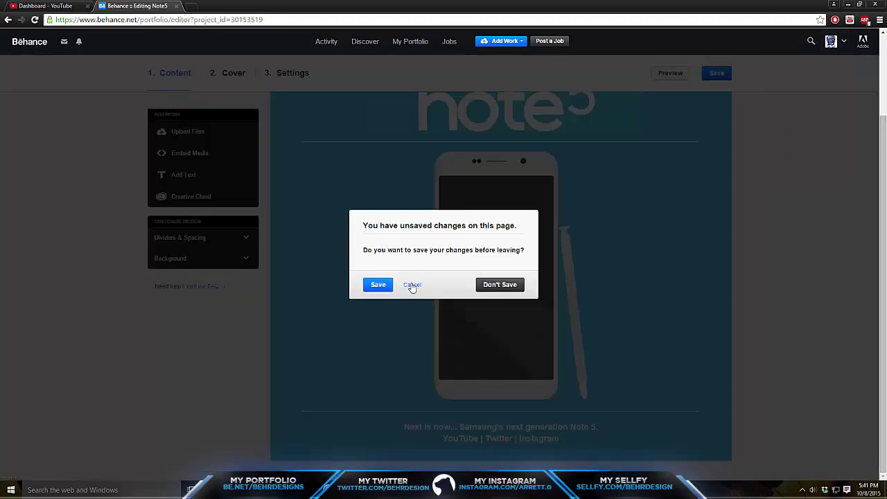
click(500, 284)
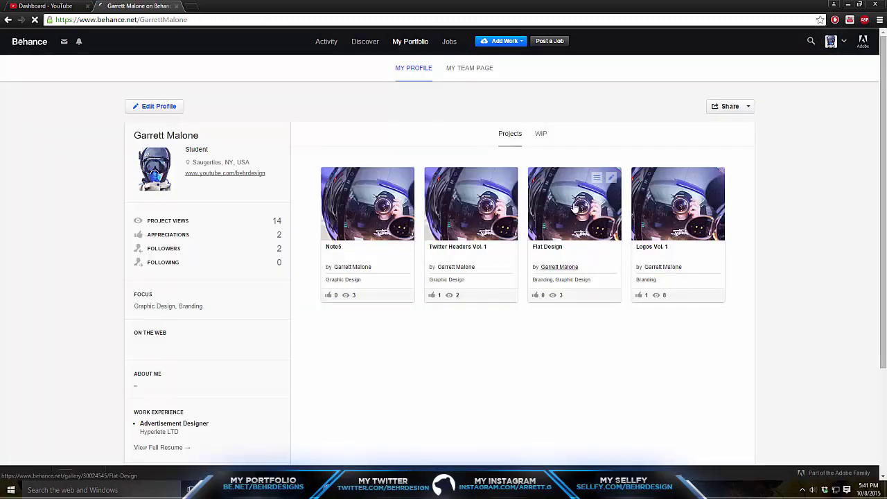
Edit the Flat Design project and upload test2.gif into it.
click(568, 204)
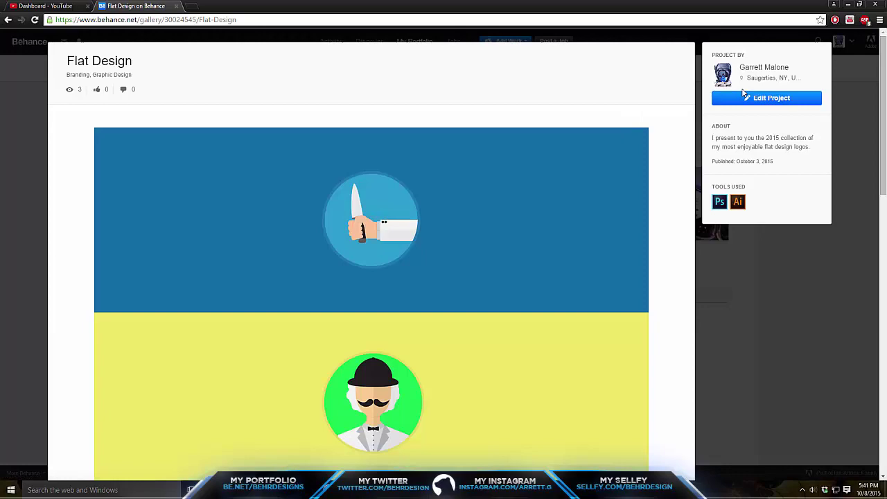
click(738, 99)
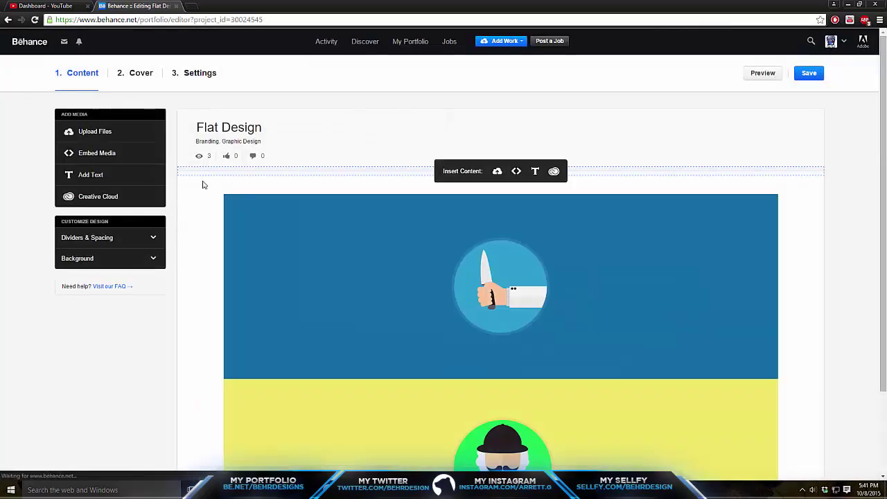
click(95, 133)
text(t)
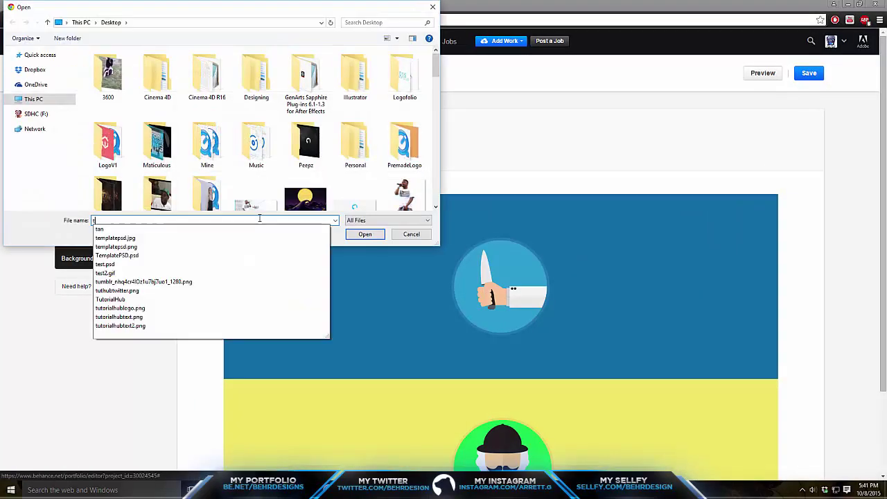
text(est)
key(Down)
key(Down)
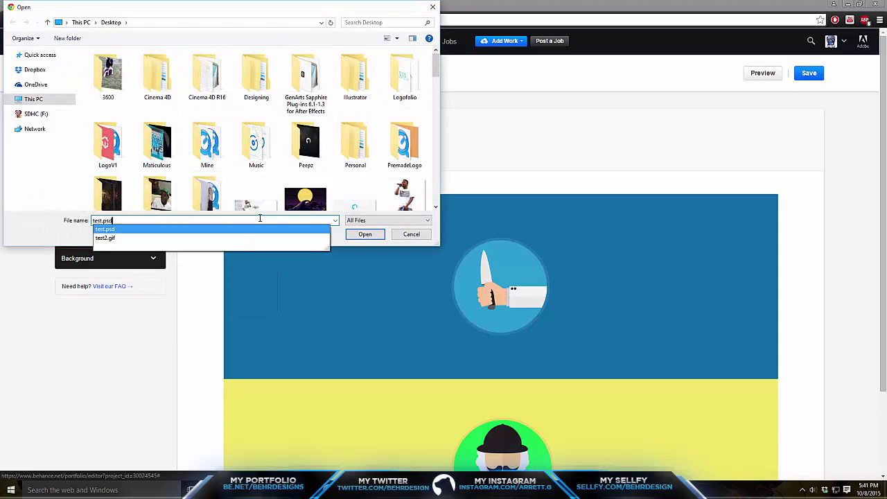
key(Return)
key(Return)
scroll(386, 268, down, 2)
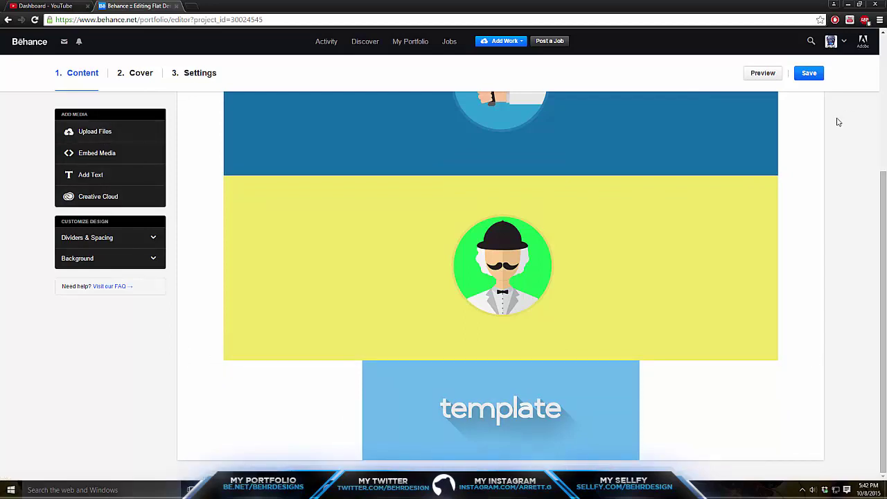
Set the Behance project background to the banner's Color Overlay light blue, copied from Photoshop's Layer Style.
click(77, 258)
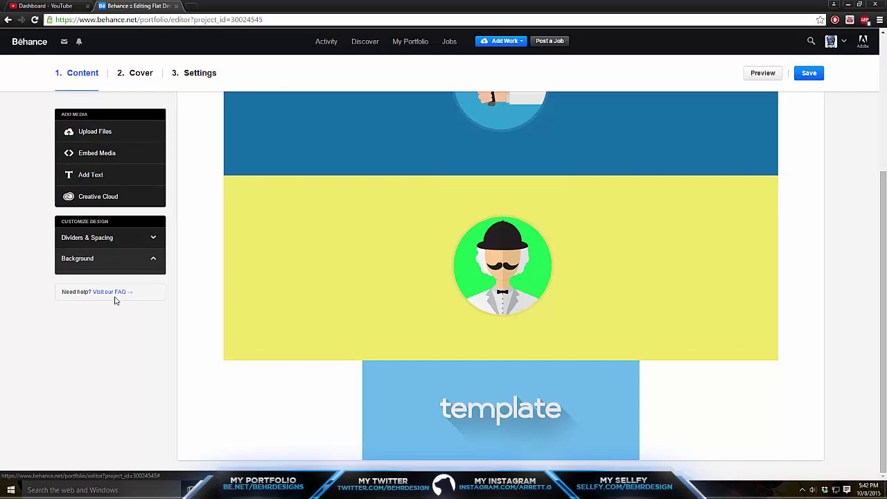
click(108, 280)
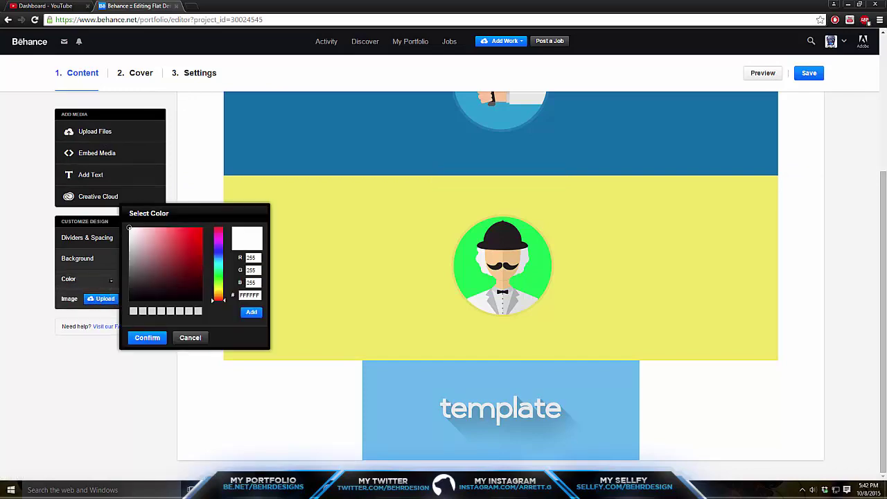
key(alt+Tab)
right_click(820, 354)
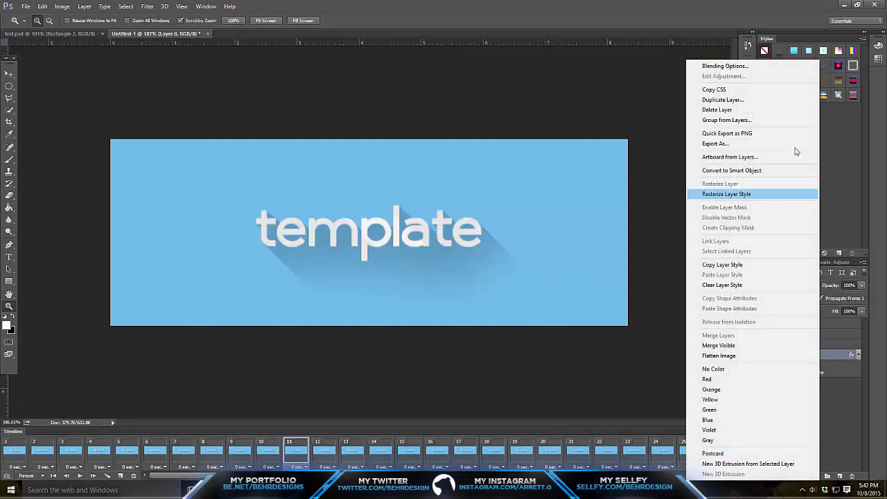
click(725, 67)
click(523, 272)
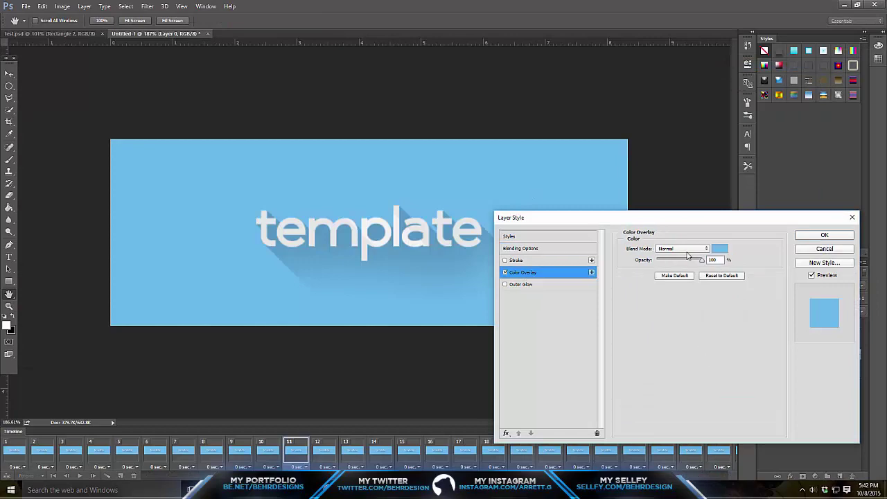
click(719, 248)
click(781, 268)
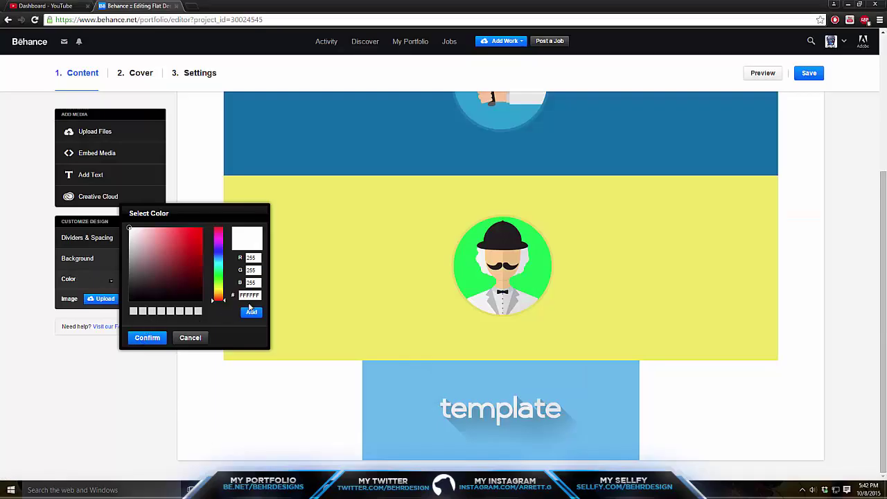
click(138, 339)
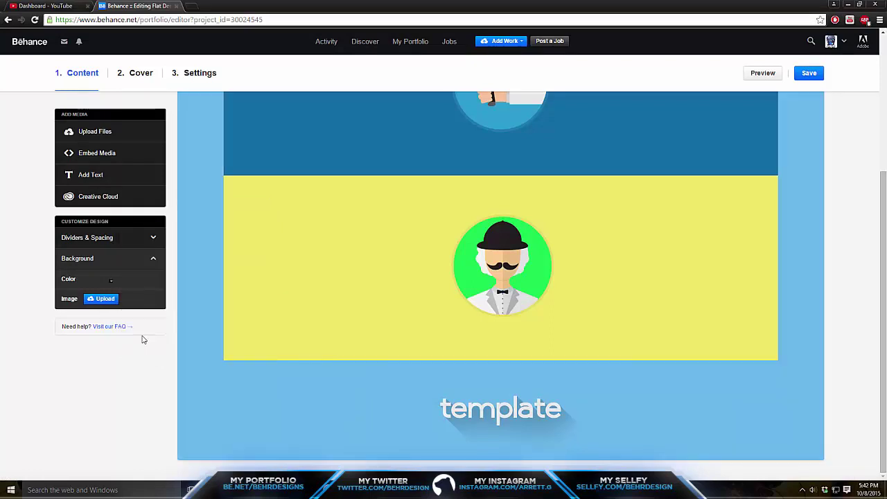
Preview the Flat Design project and scroll down to the template banner and back.
click(778, 74)
scroll(395, 298, down, 5)
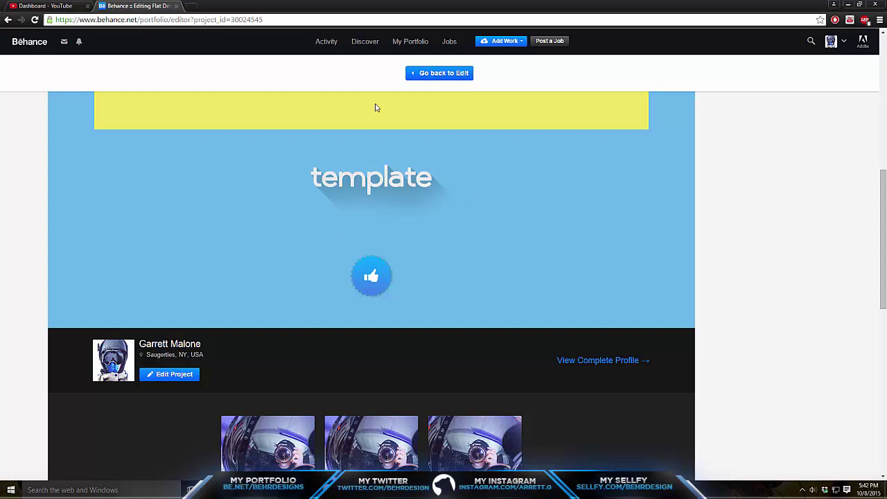
scroll(341, 193, up, 2)
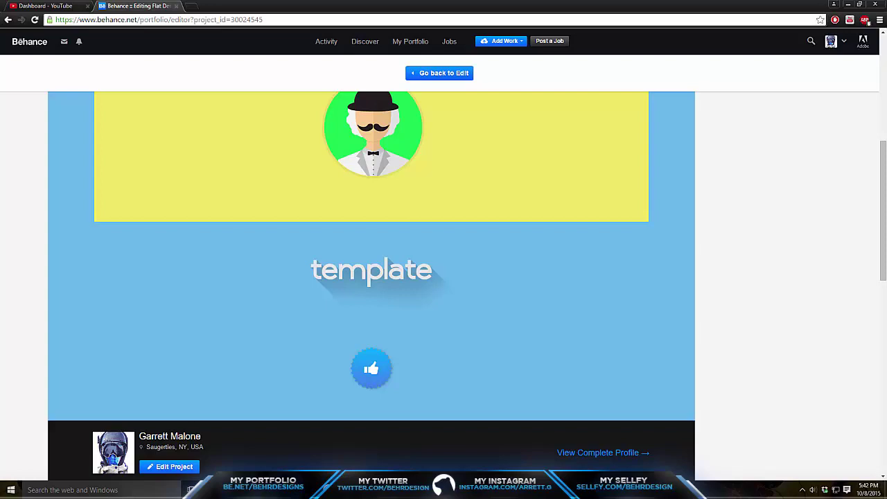
Back in Photoshop, close Layer Style and change the banner text to 'behr'.
mouse_move(283, 490)
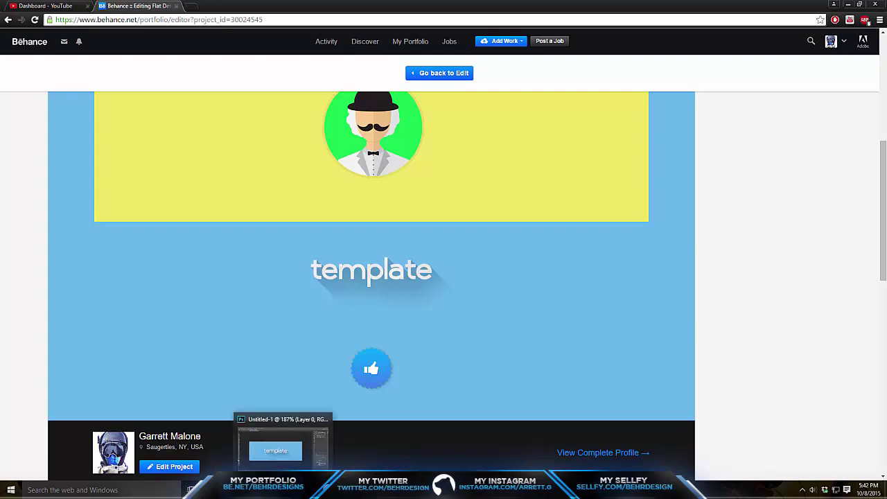
click(282, 447)
click(832, 250)
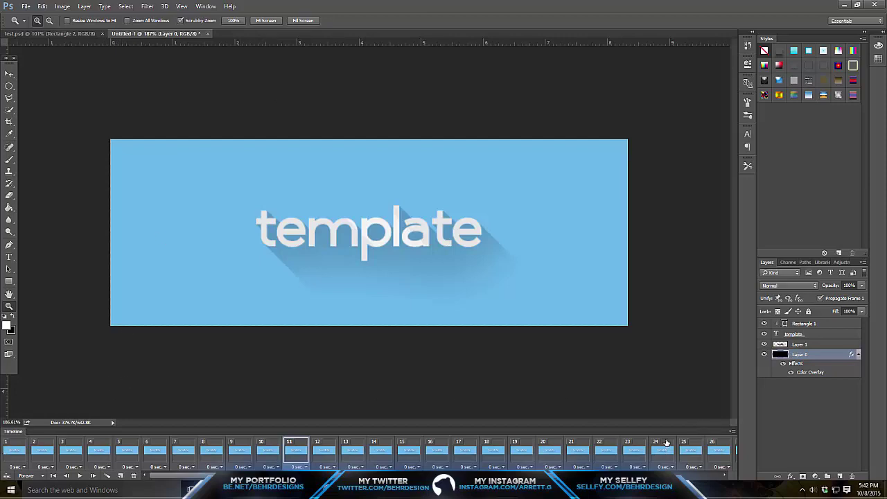
click(9, 257)
click(264, 228)
key(ctrl+a)
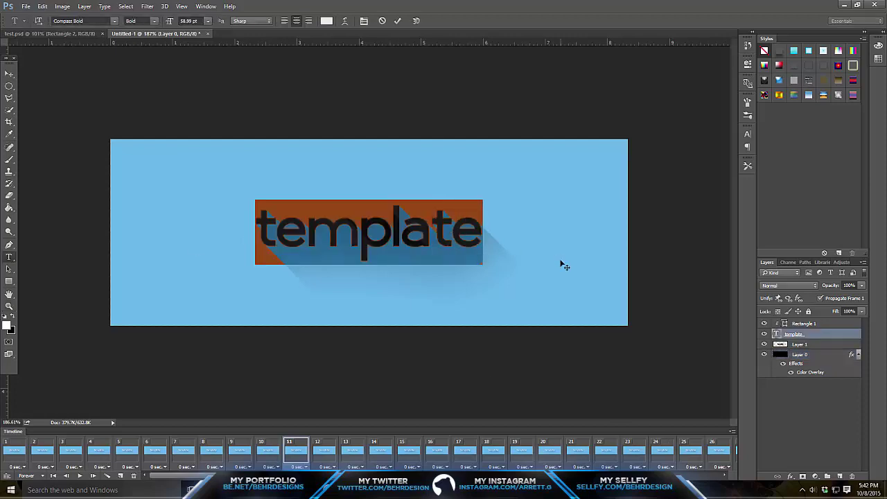
text(behr)
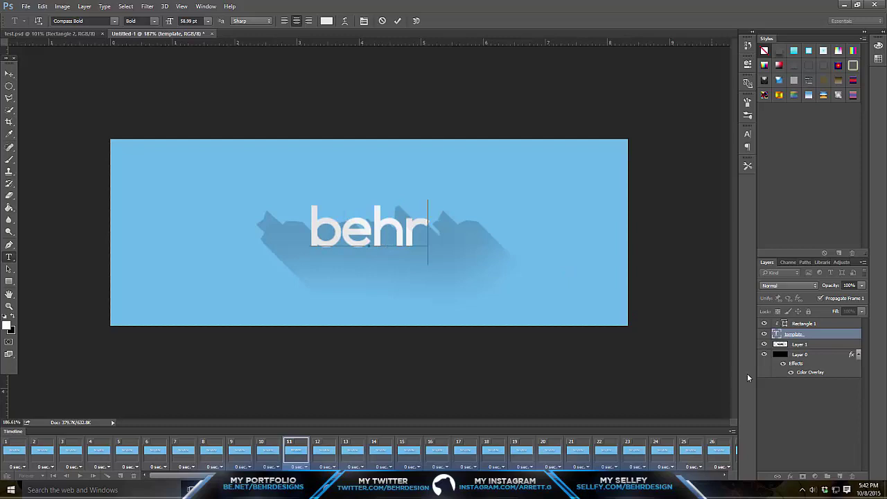
key(ctrl+Return)
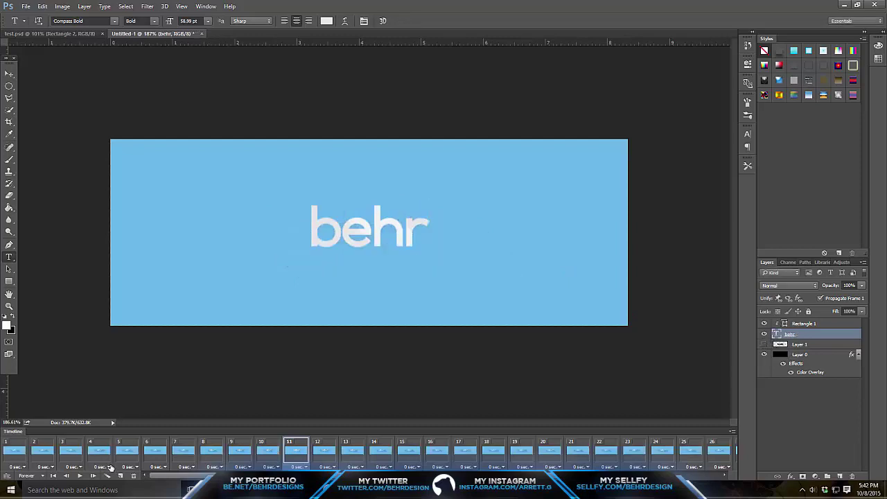
Play the animation, test it without the long shadow layer, then undo the deletion.
click(80, 476)
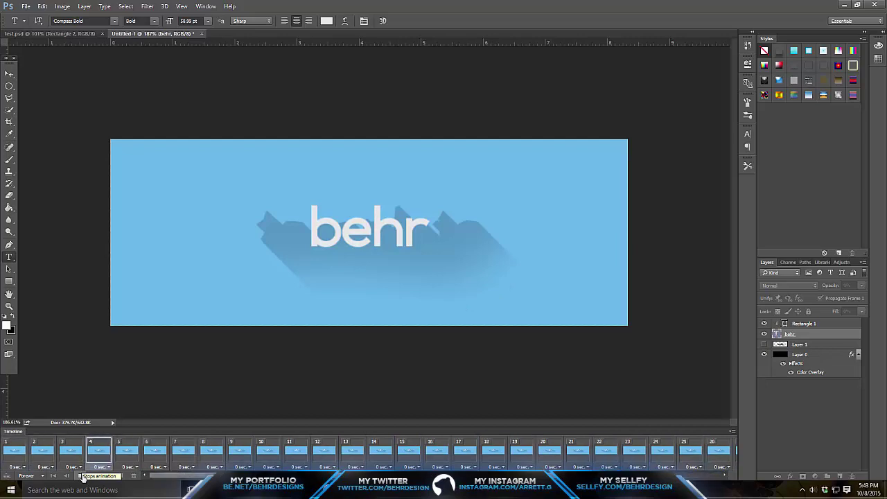
click(80, 476)
click(9, 73)
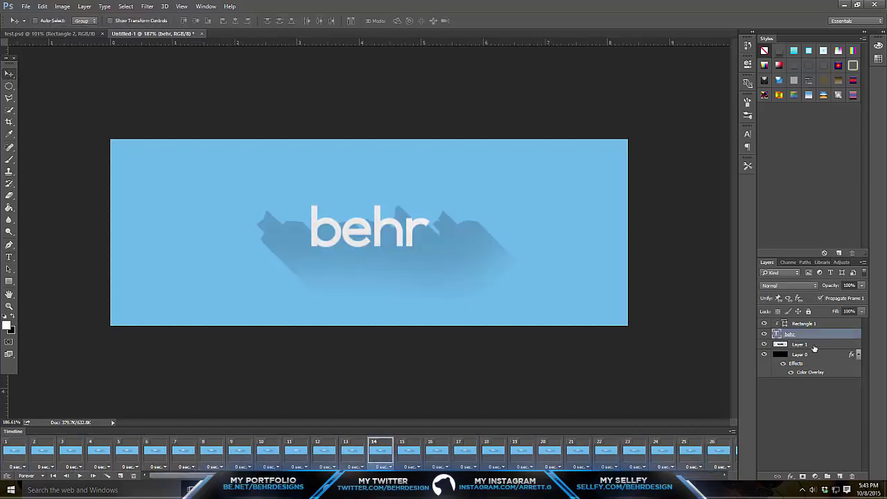
drag(814, 347, 852, 477)
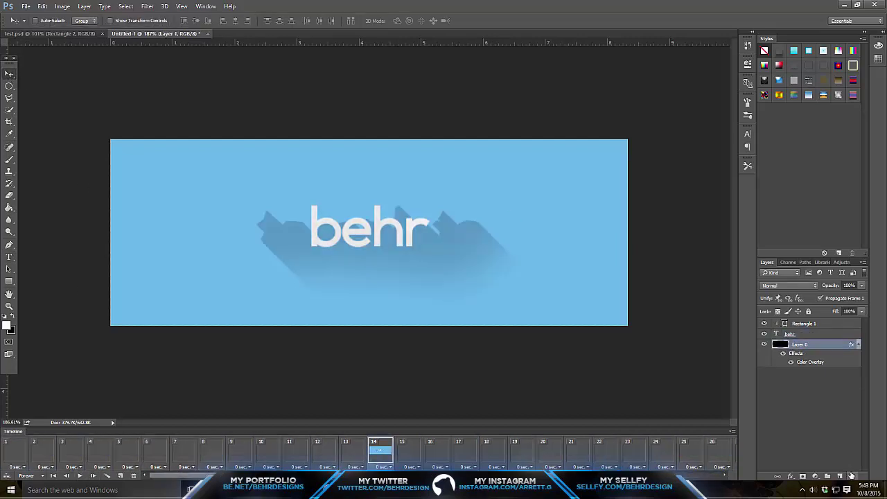
click(81, 476)
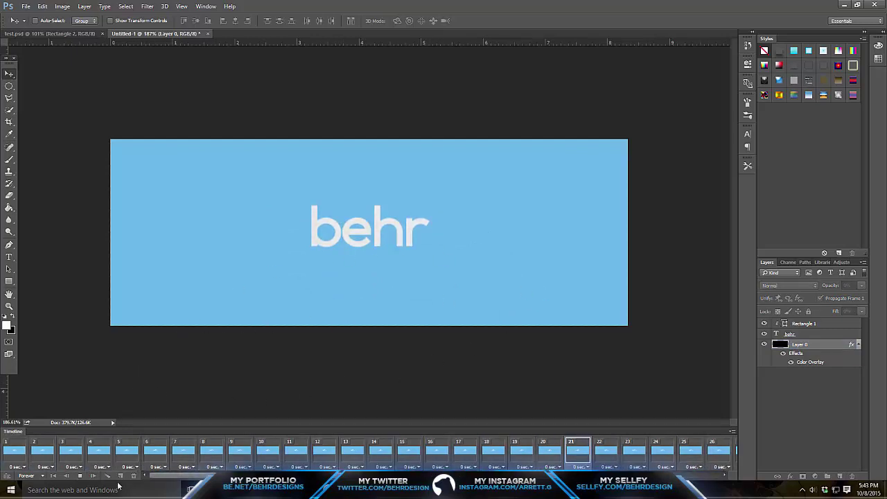
key(ctrl+z)
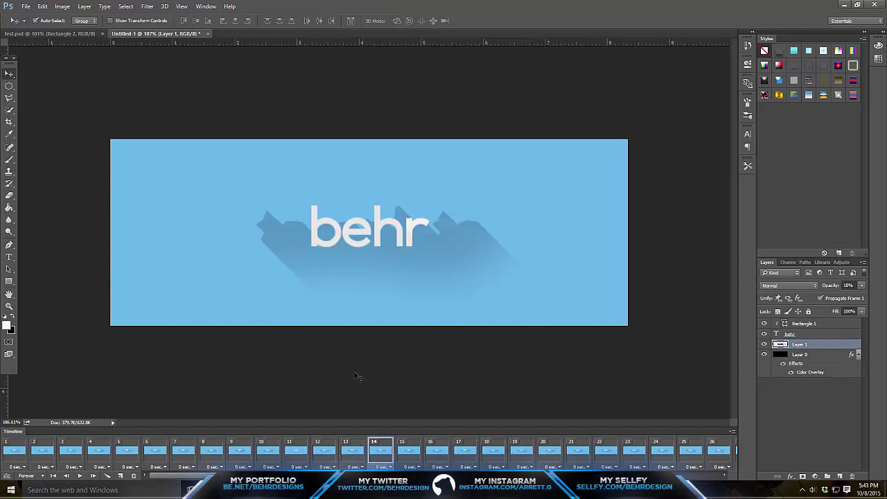
Edit the banner text back from 'behr' to 'template'.
click(790, 333)
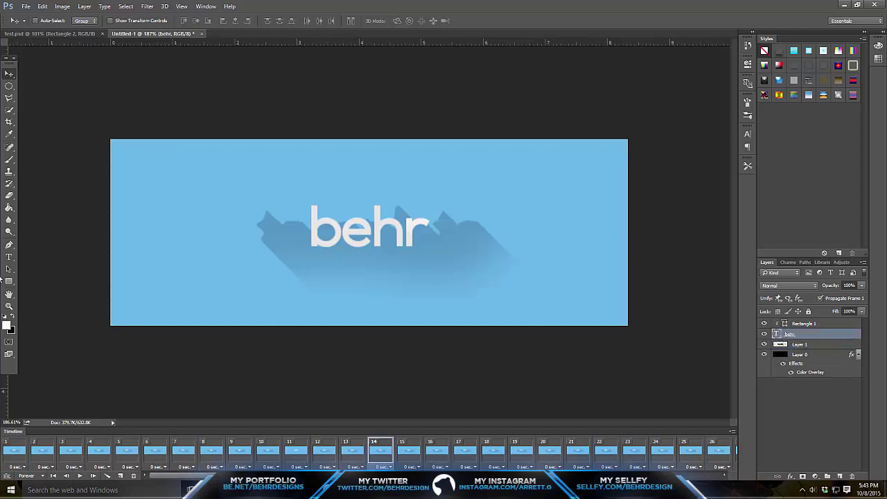
key(t)
drag(328, 224, 531, 250)
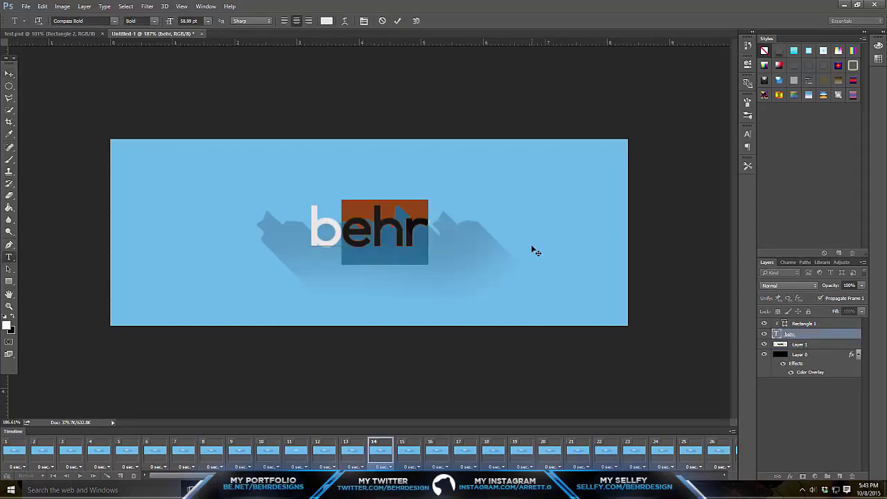
key(BackSpace)
key(BackSpace)
text(te,p)
key(BackSpace)
key(BackSpace)
text(mplate)
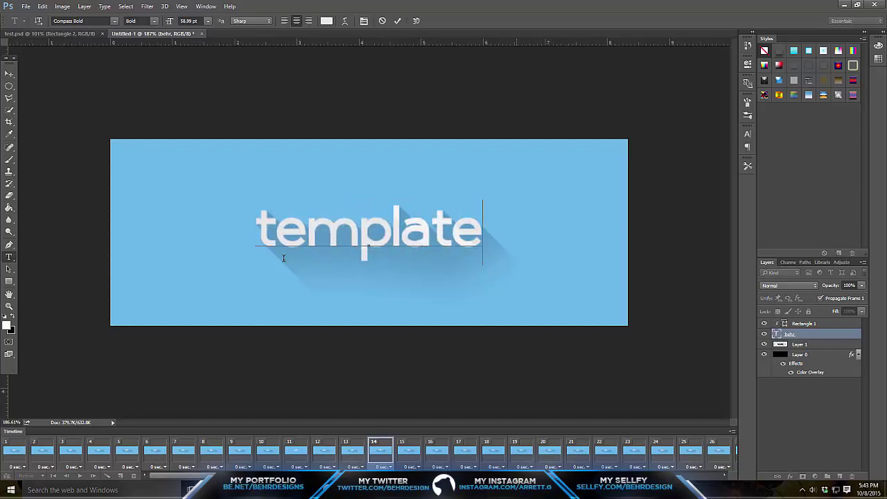
click(9, 73)
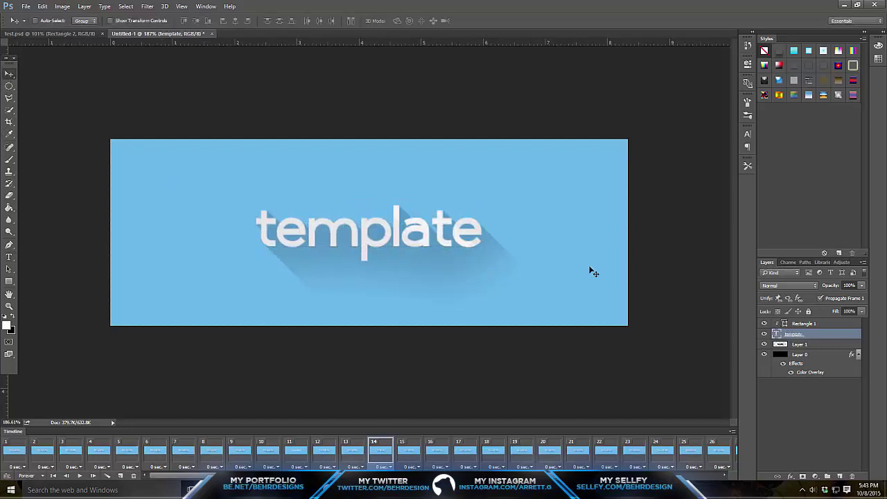
Set the long shadow layer's opacity to 18%.
click(806, 345)
key(1)
key(8)
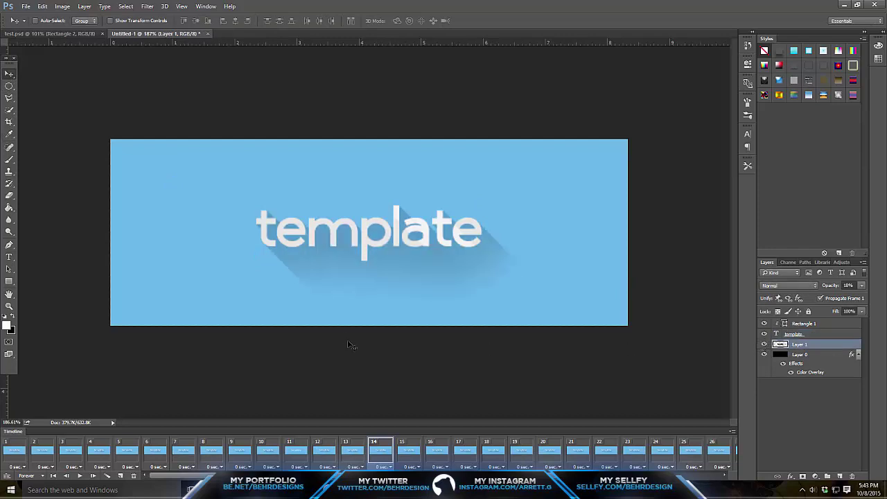
drag(9, 85, 35, 85)
Pick the Lasso Tool from the selection tool flyout.
click(4, 98)
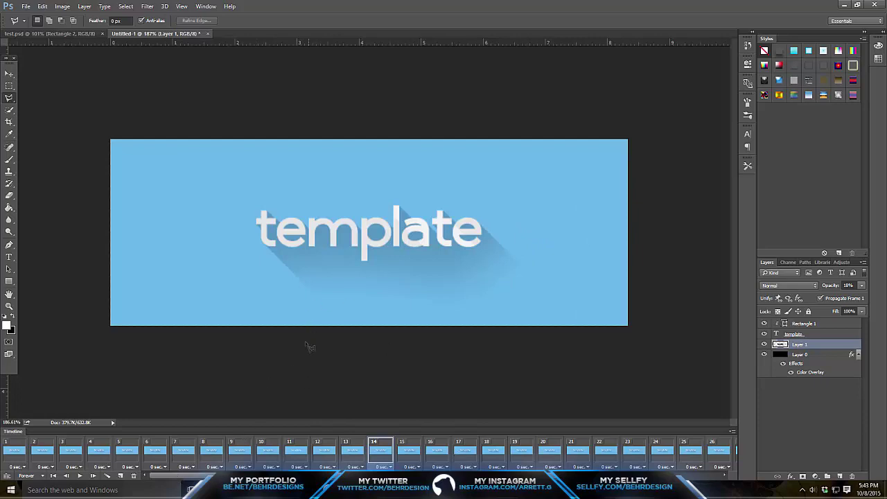
Return to the Behance project preview and scroll down to the animated template banner.
mouse_move(215, 490)
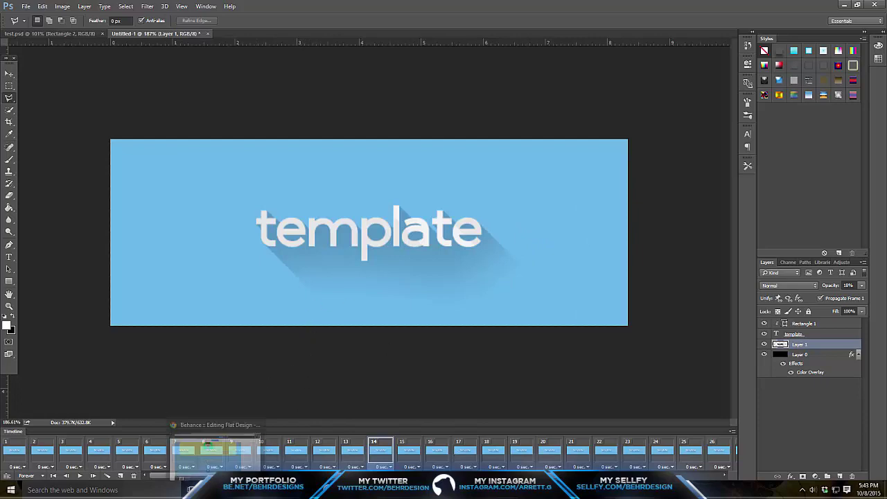
click(214, 451)
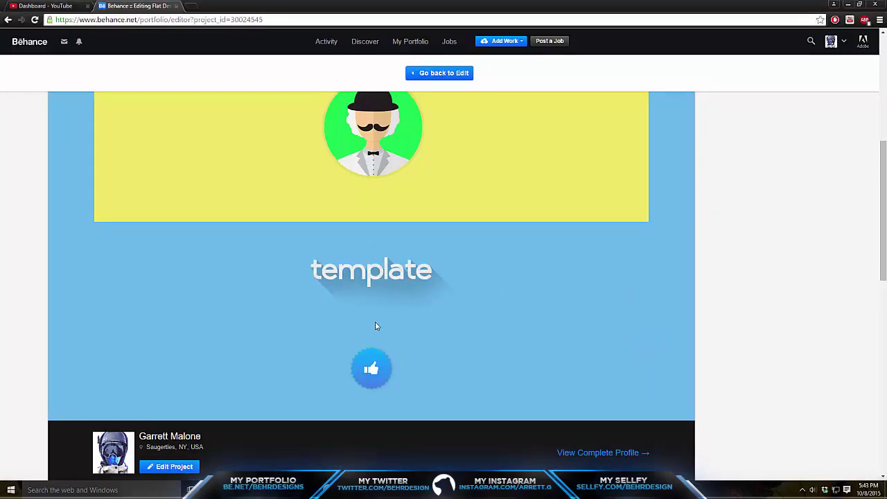
scroll(352, 233, down, 2)
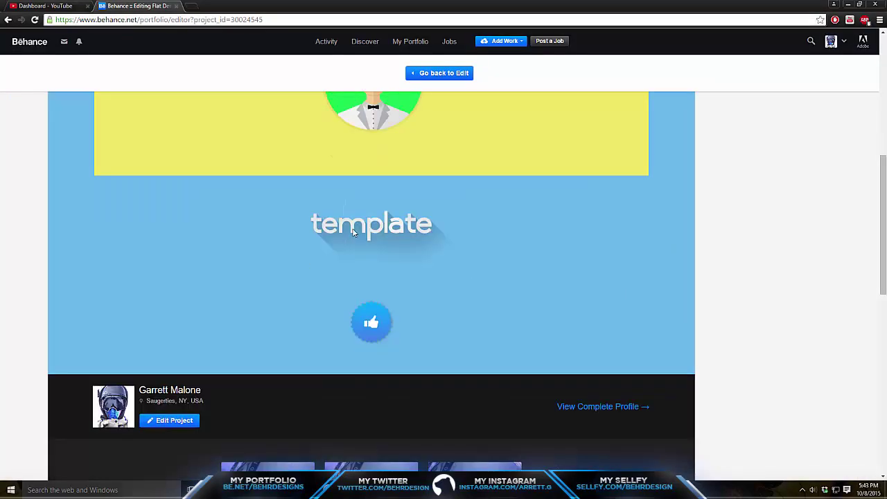
scroll(352, 233, up, 1)
key(alt+Tab)
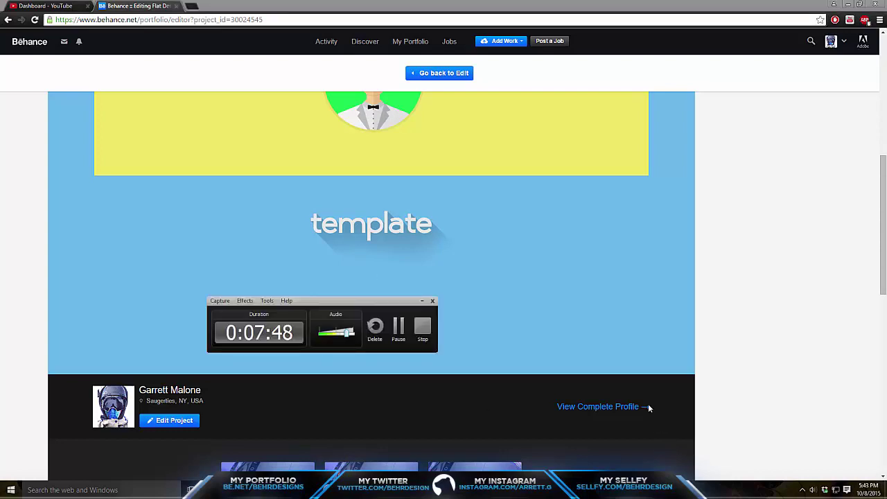